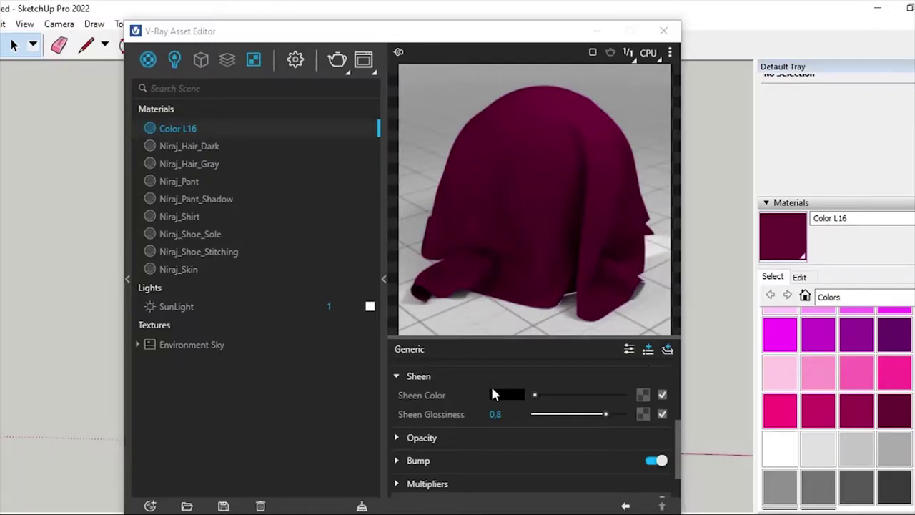
Step: Show Color L16's advanced settings and expand the Sheen rollout (black, glossiness 0.8)
scroll(492, 391, "up", 5)
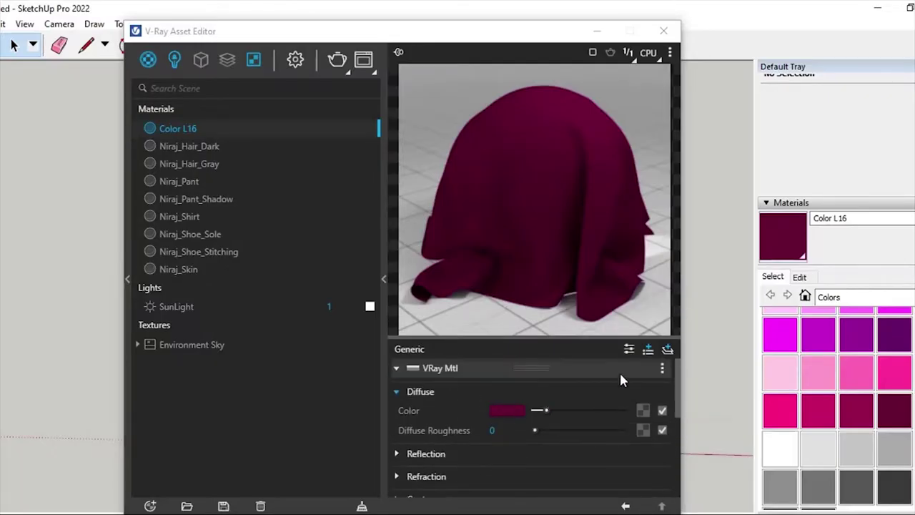
left_click(629, 349)
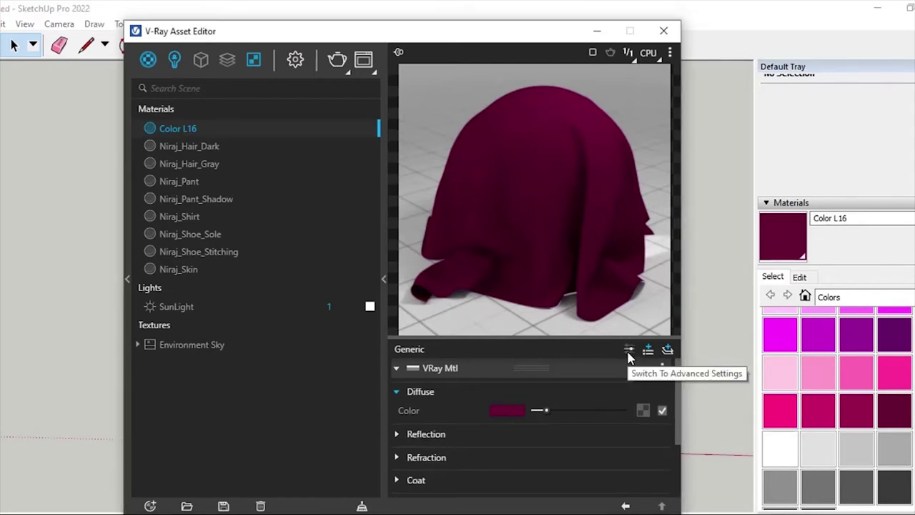
left_click(629, 352)
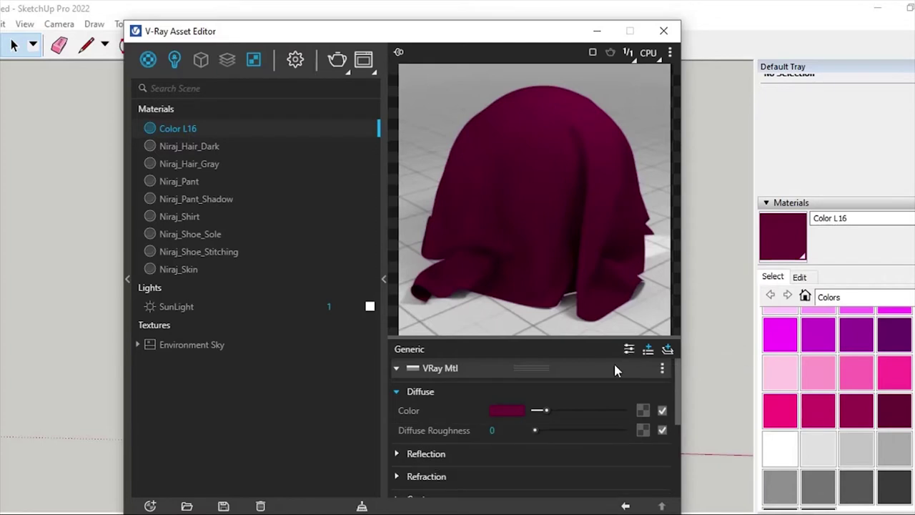
scroll(477, 433, "down", 3)
scroll(477, 433, "down", 2)
scroll(462, 400, "up", 1)
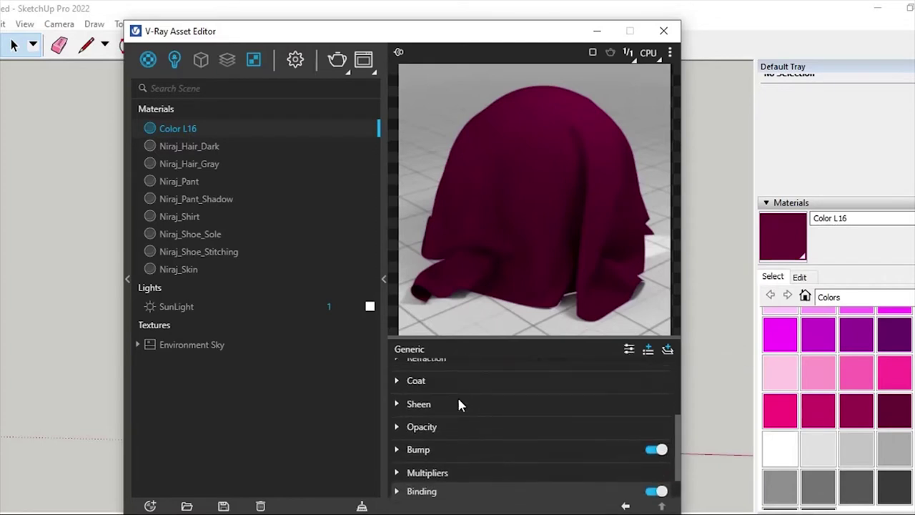
scroll(444, 418, "up", 2)
left_click(420, 449)
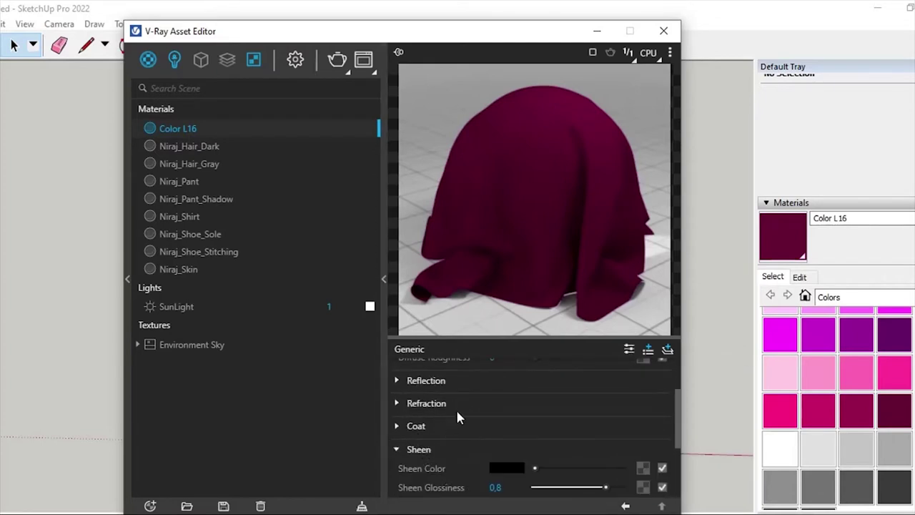
scroll(459, 409, "down", 2)
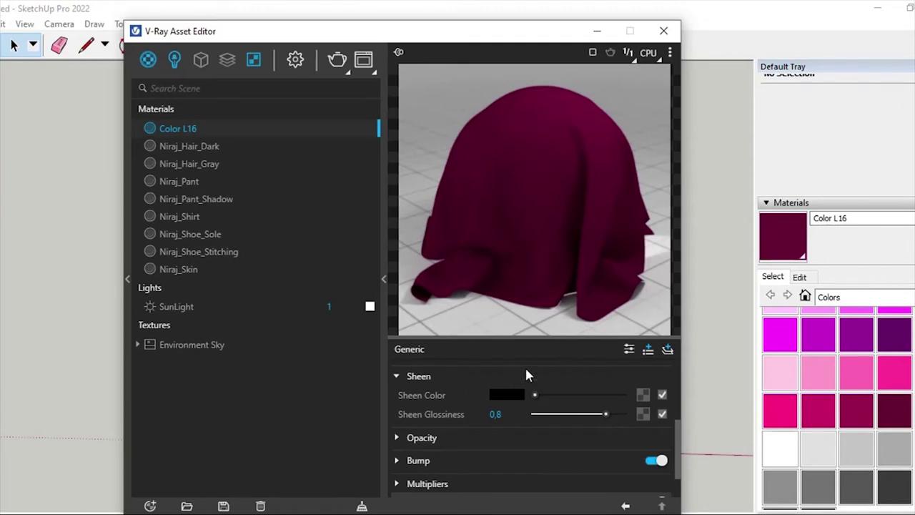
Step: Set Color L16's sheen color to white, comparing Generic and Fabric previews
left_click_drag(536, 395, 642, 403)
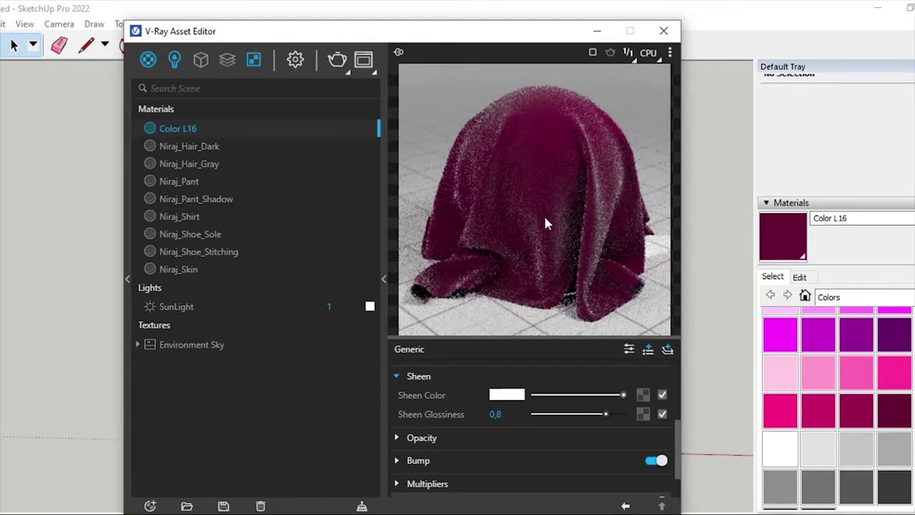
left_click(670, 53)
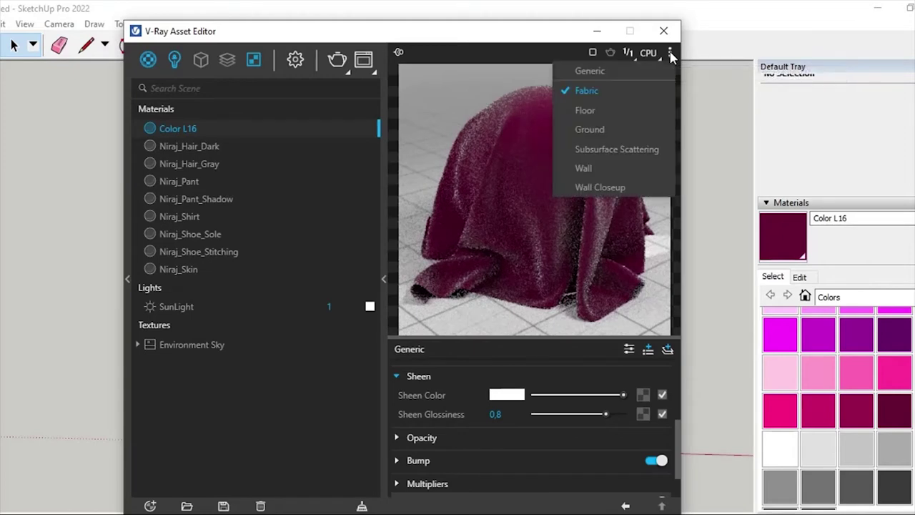
left_click(613, 68)
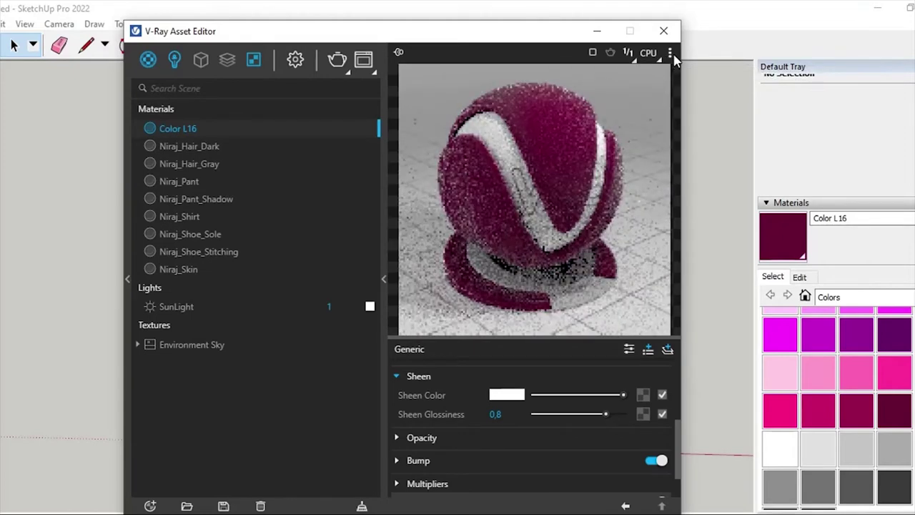
left_click(670, 54)
left_click(629, 91)
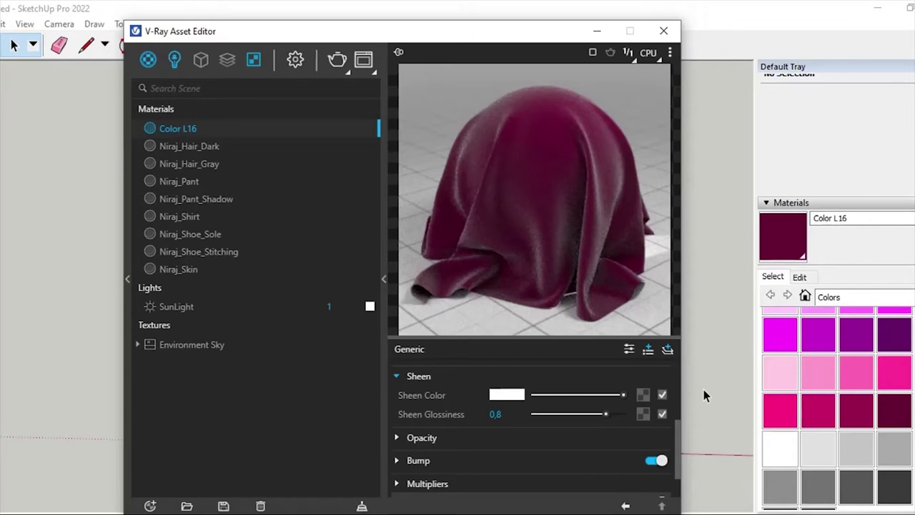
Step: Keep the sheen color white and set sheen glossiness to 0.7
left_click(570, 395)
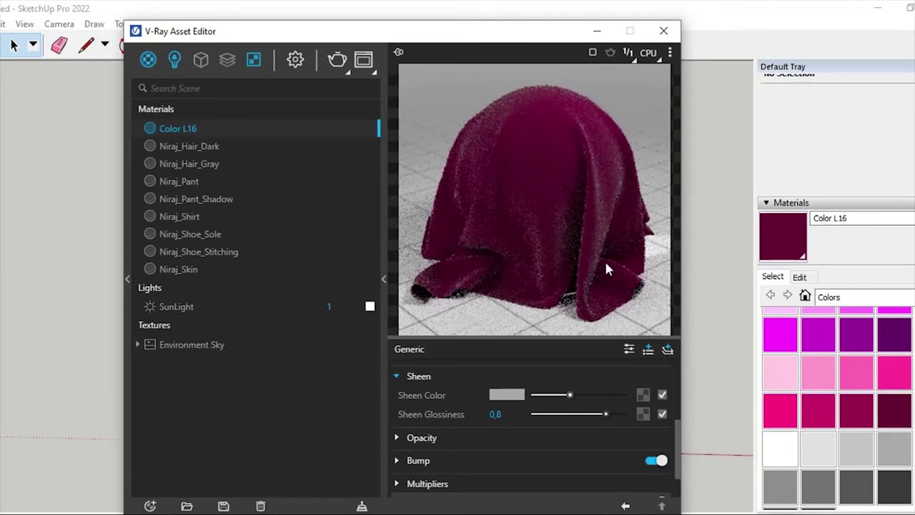
left_click_drag(582, 401, 621, 388)
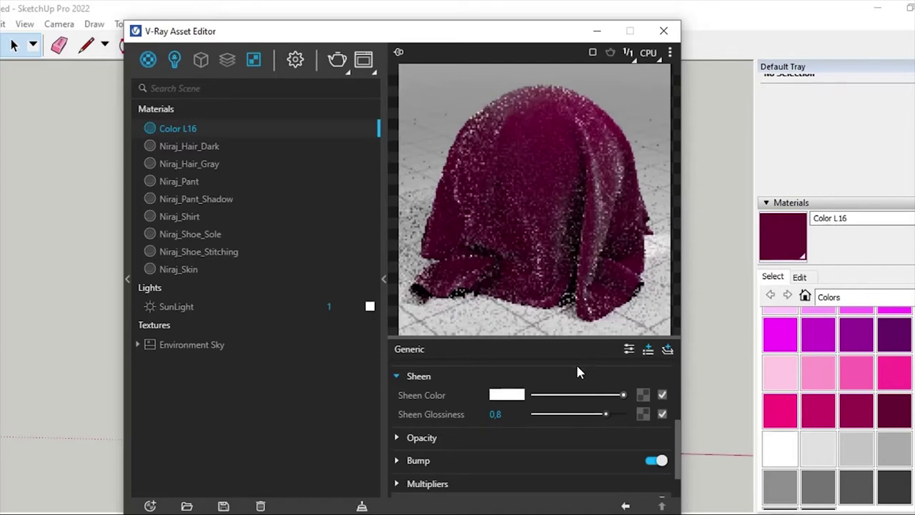
left_click(662, 415)
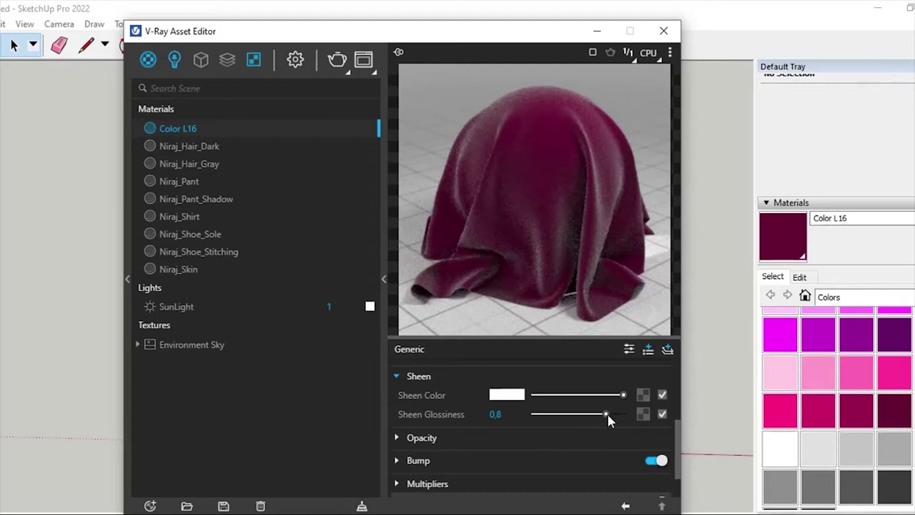
left_click_drag(606, 414, 667, 413)
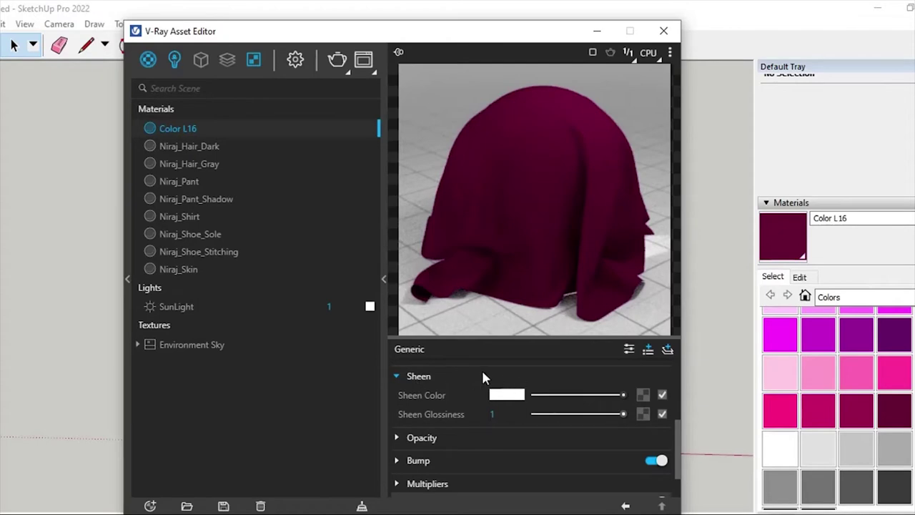
mouse_move(623, 414)
left_mouse_down()
mouse_move(586, 418)
mouse_move(621, 416)
left_mouse_up()
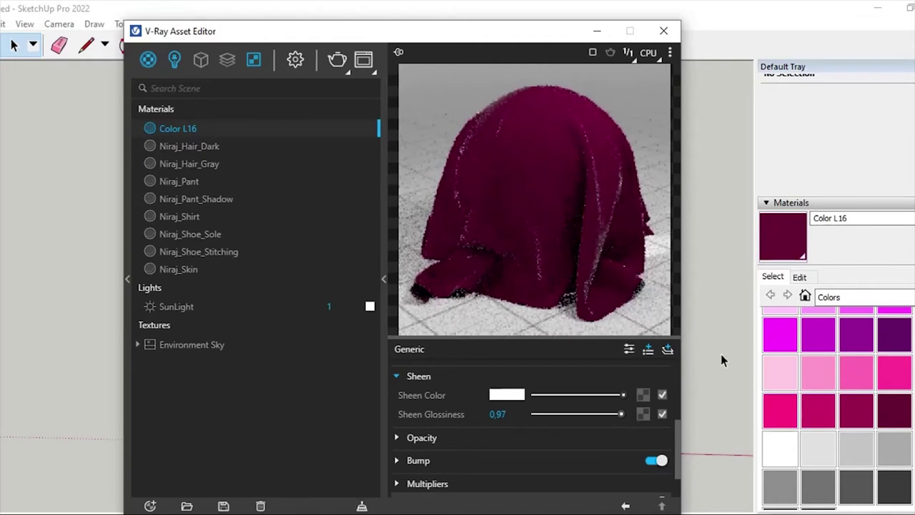
key("Left")
key("Left")
key("Left")
key("Left")
key("Left")
key("Left")
key("Left")
key("Left")
key("Left")
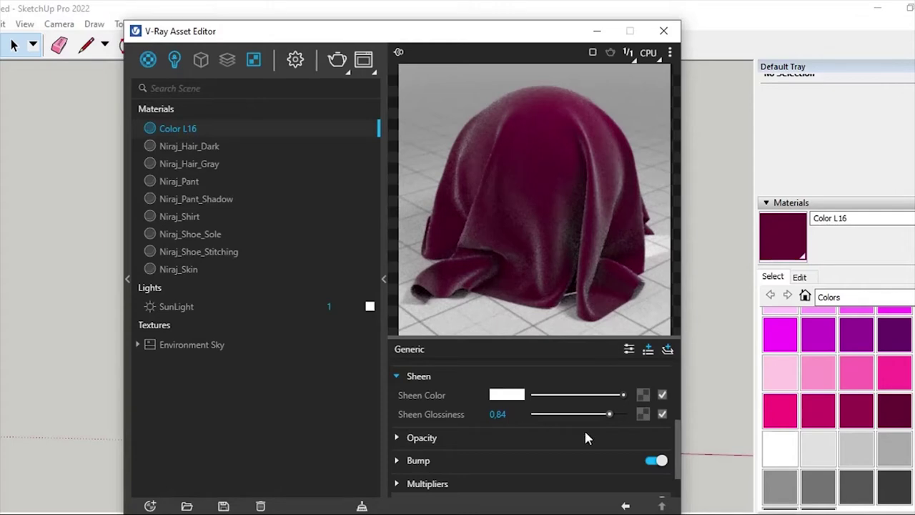
left_click_drag(612, 419, 610, 419)
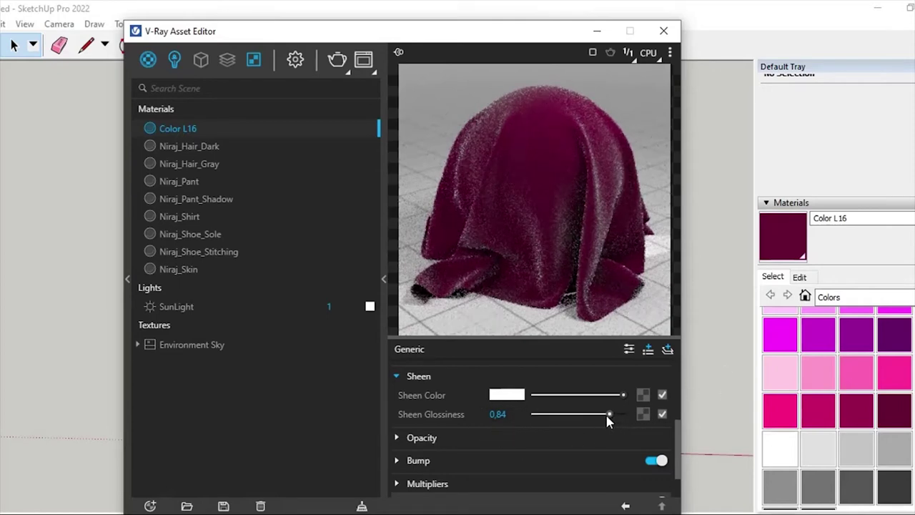
left_click_drag(607, 416, 597, 416)
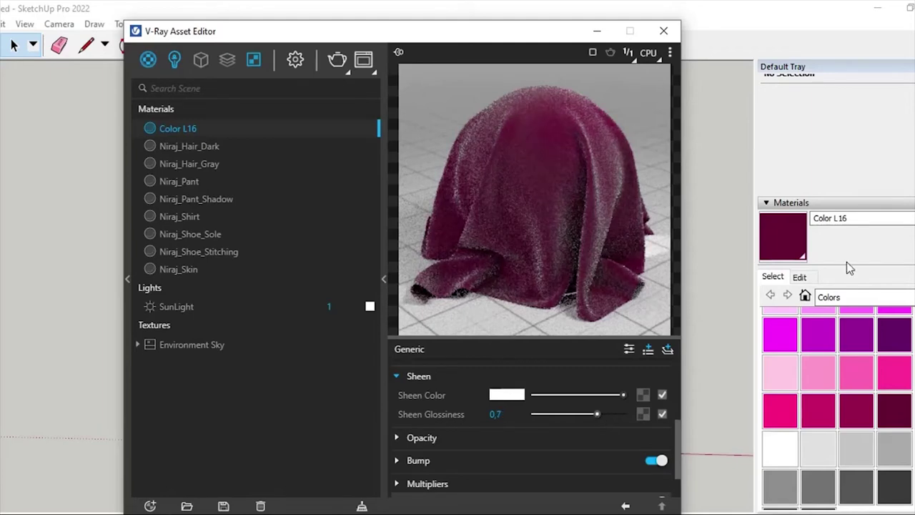
left_click(506, 395)
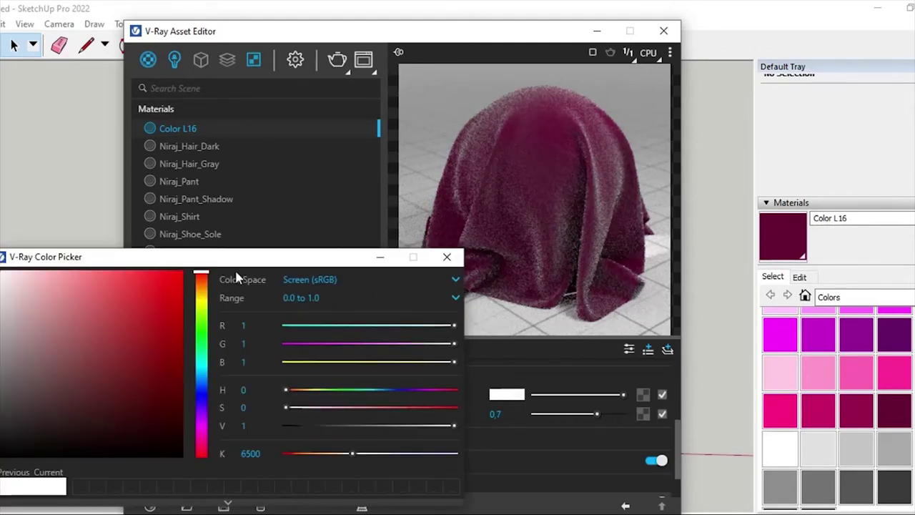
left_click_drag(227, 264, 180, 137)
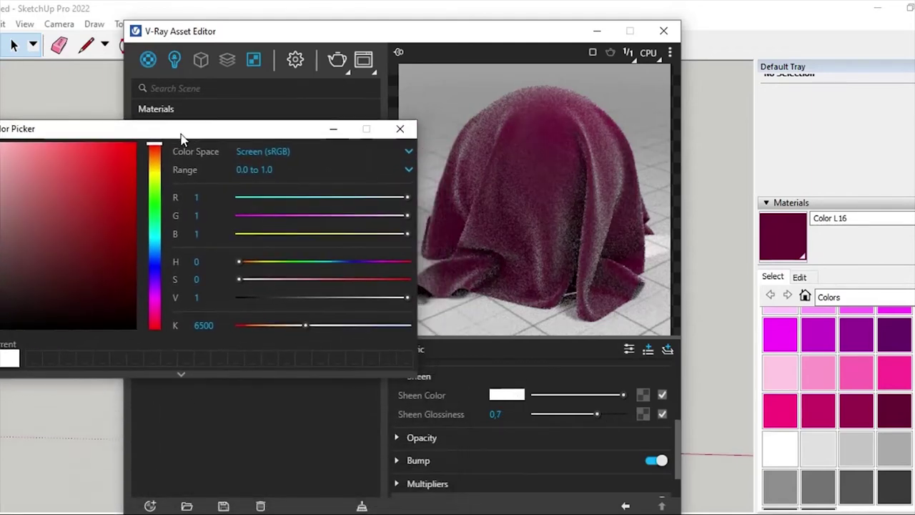
left_click_drag(123, 159, 171, 138)
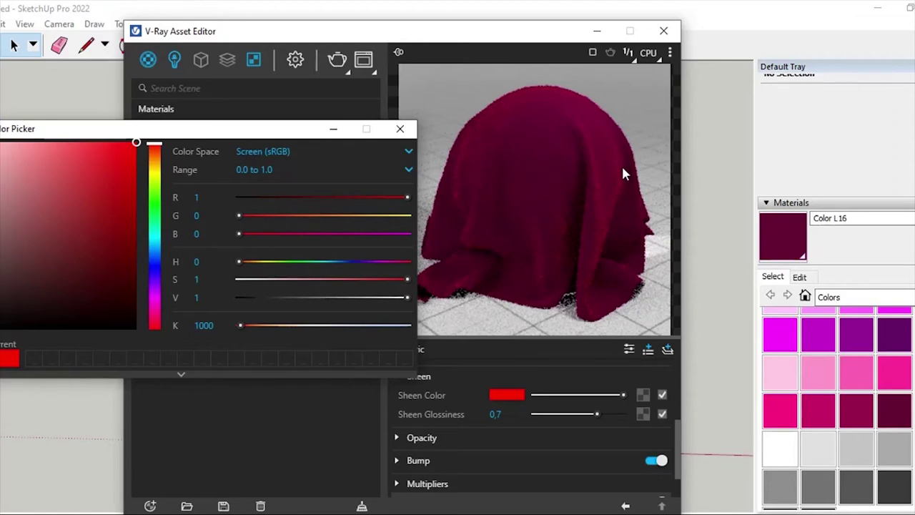
left_click(158, 166)
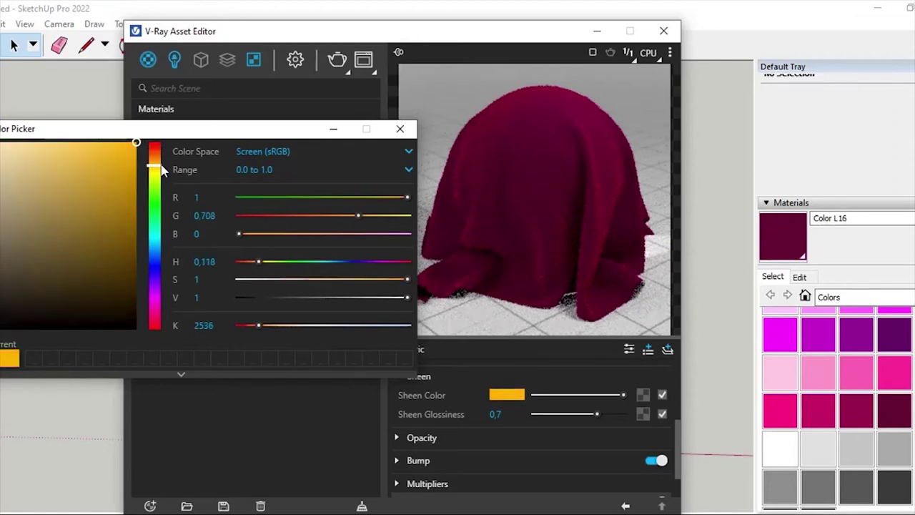
left_click_drag(159, 166, 163, 229)
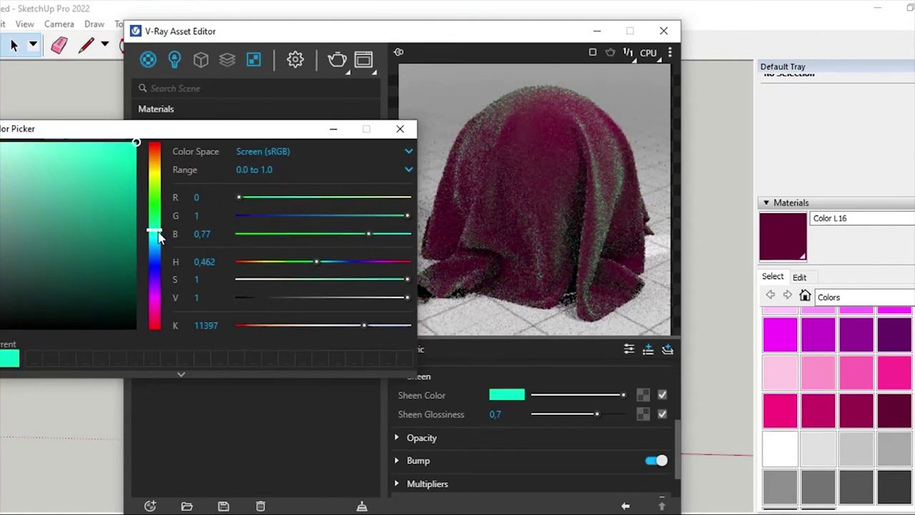
left_click_drag(159, 229, 159, 265)
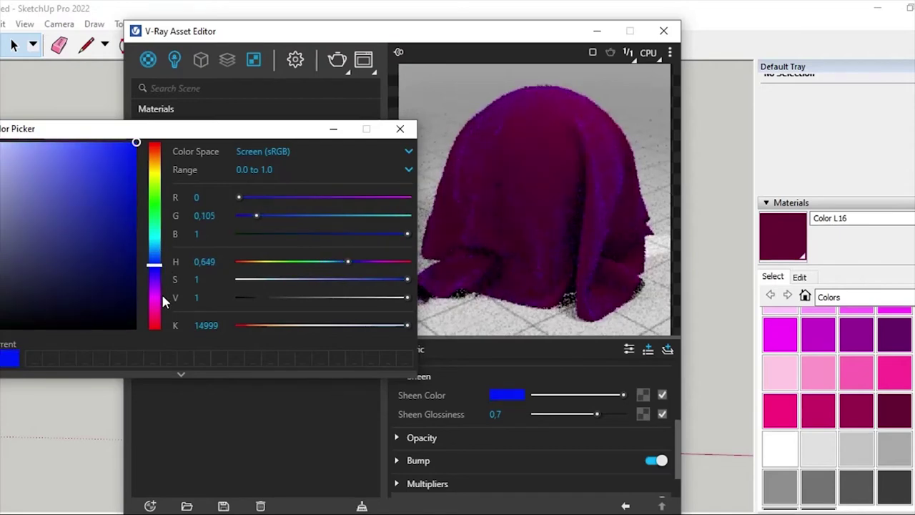
mouse_move(163, 297)
left_mouse_down()
mouse_move(159, 281)
mouse_move(153, 303)
left_mouse_up()
left_click_drag(233, 135, 372, 146)
left_click_drag(96, 159, 72, 151)
left_click(540, 140)
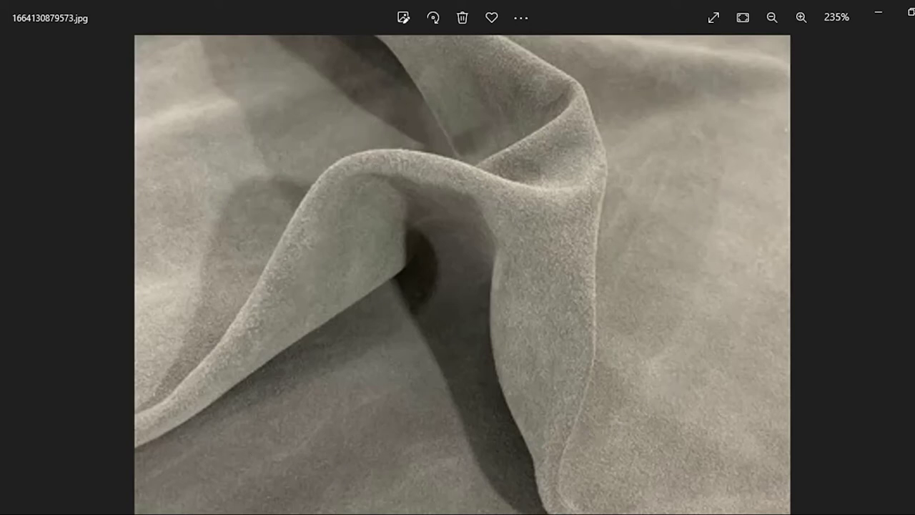
Step: Return from the grey velvet photo to the V-Ray Asset Editor
left_click(439, 475)
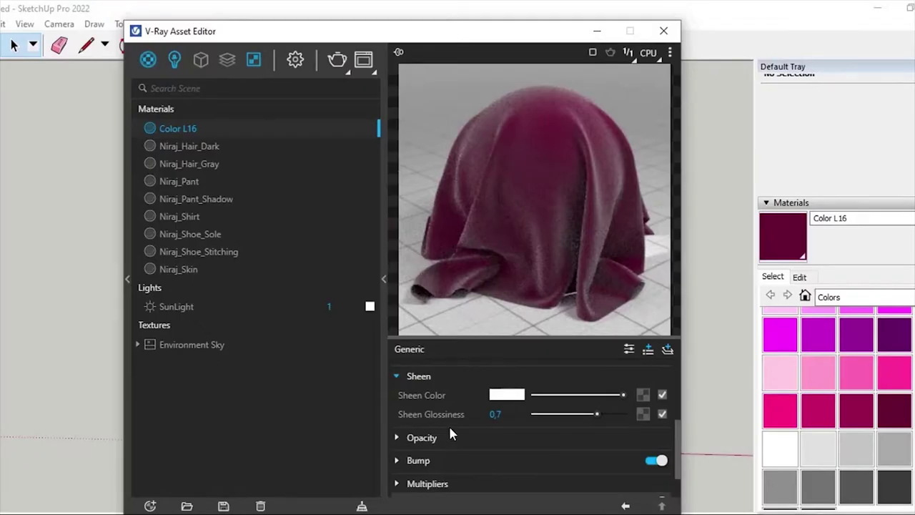
Step: Assign a Noise A texture to Color L16's sheen glossiness
left_click(643, 414)
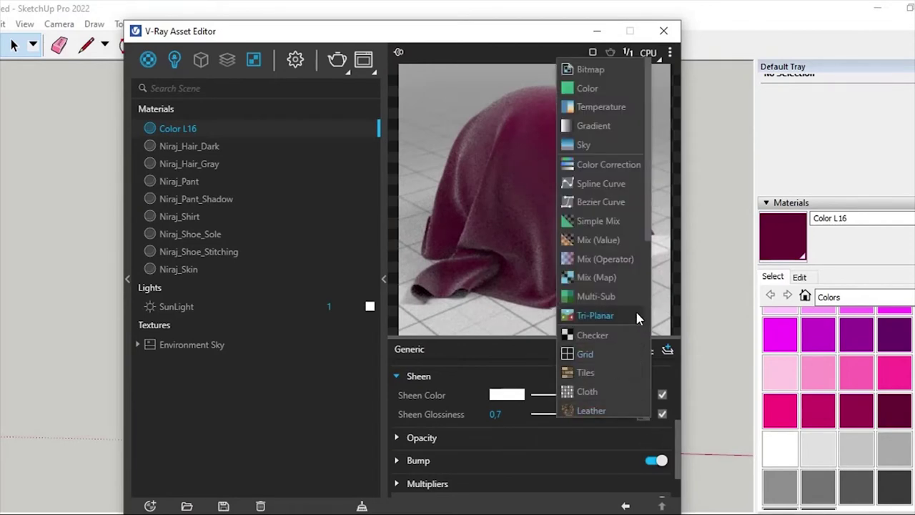
scroll(627, 266, "down", 2)
scroll(626, 264, "down", 2)
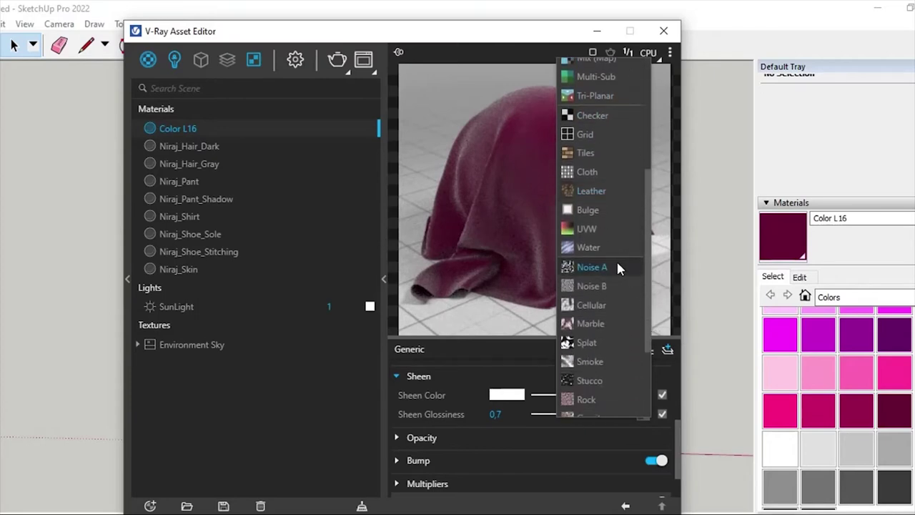
left_click(619, 267)
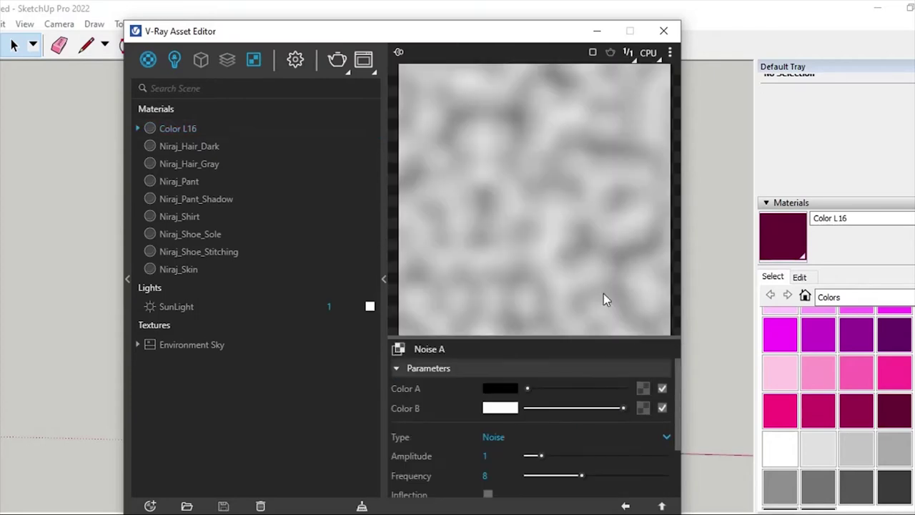
scroll(451, 404, "down", 2)
scroll(451, 404, "up", 2)
scroll(447, 439, "down", 2)
Step: Try Perlin, Inflected Perlin and Marble noise types, ending on Noise
left_click(501, 366)
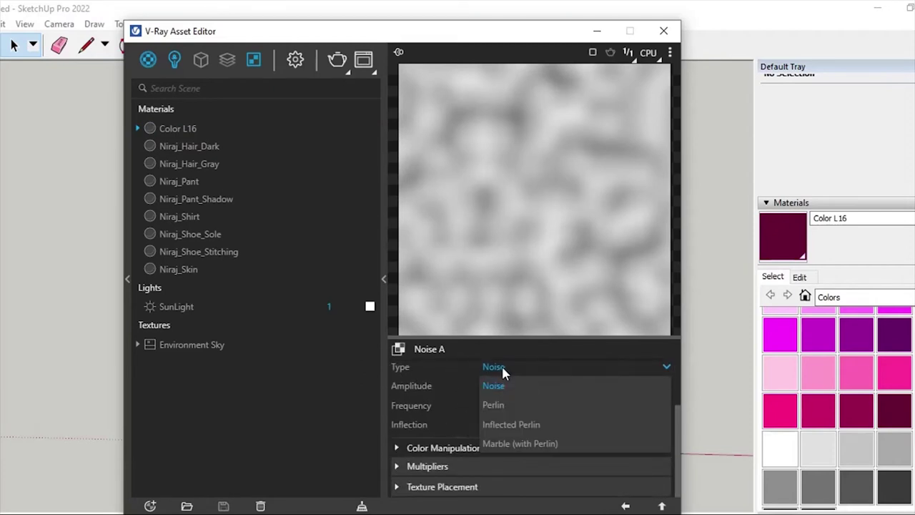
left_click(509, 405)
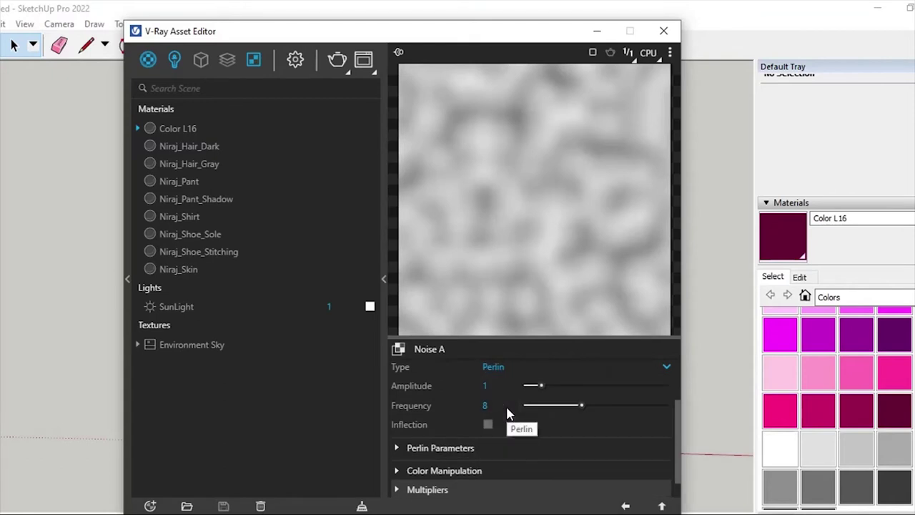
left_click(515, 363)
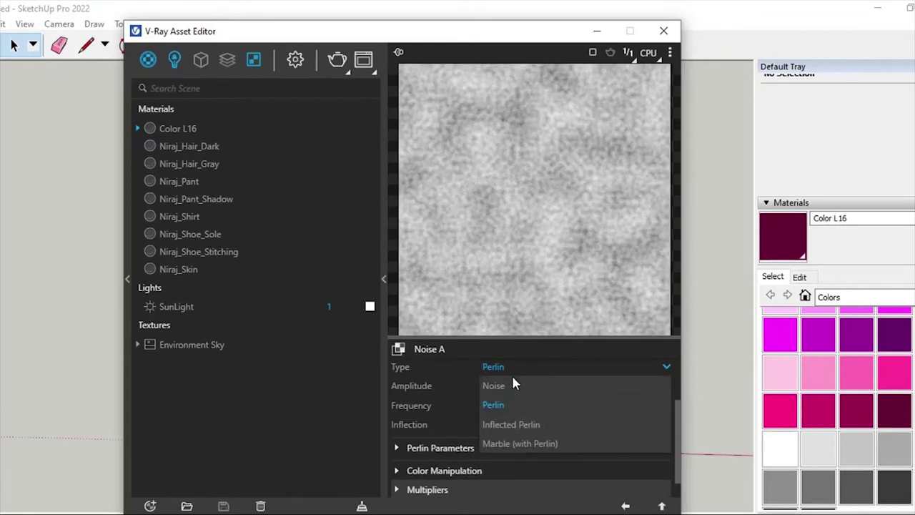
left_click(507, 381)
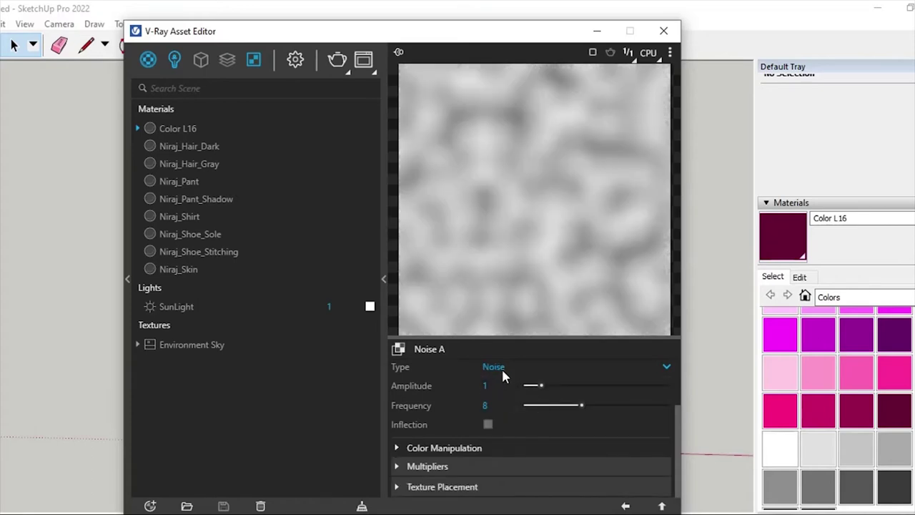
left_click(503, 372)
left_click(504, 418)
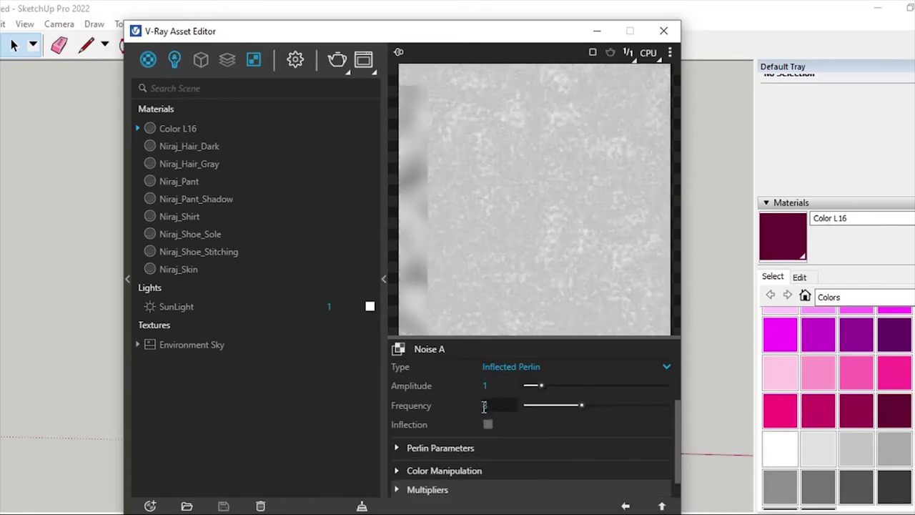
scroll(484, 406, "up", 2)
left_click(494, 434)
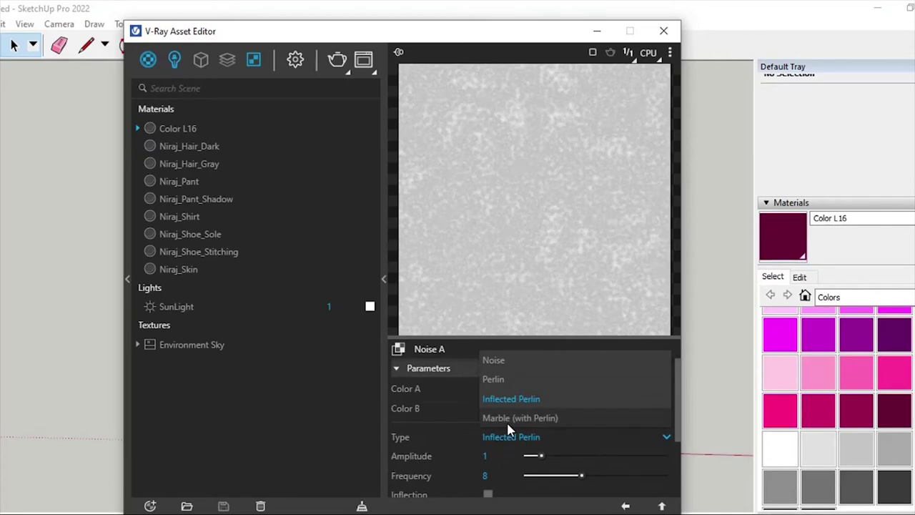
left_click(509, 420)
left_click(501, 437)
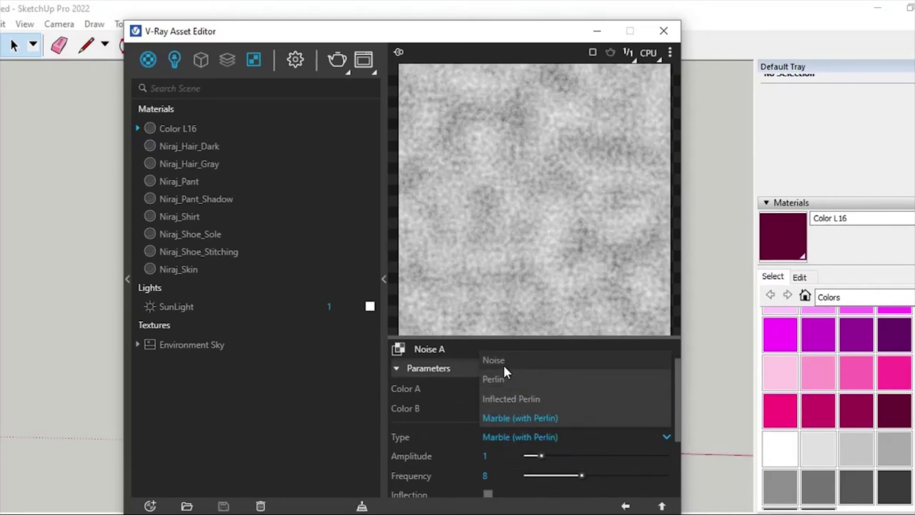
left_click(501, 361)
scroll(445, 422, "down", 2)
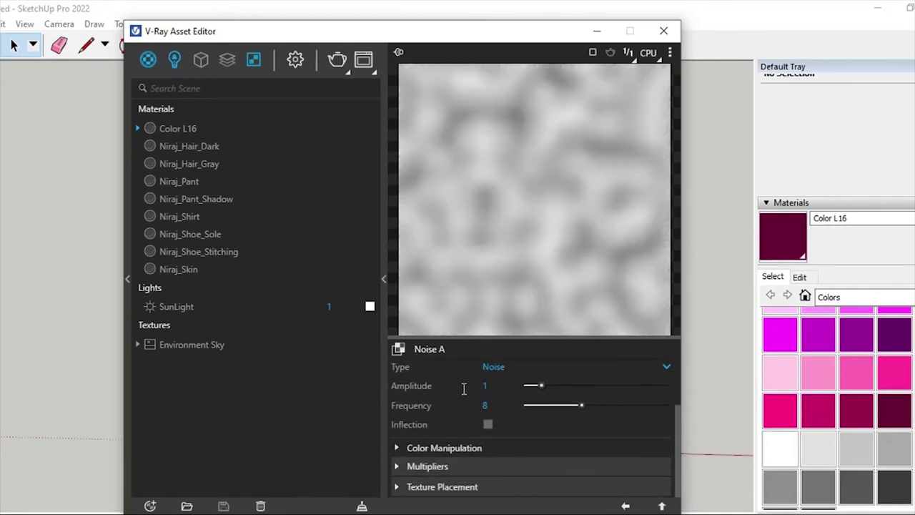
Step: Set the Noise A amplitude to 1 and go back to the material
left_click(567, 385)
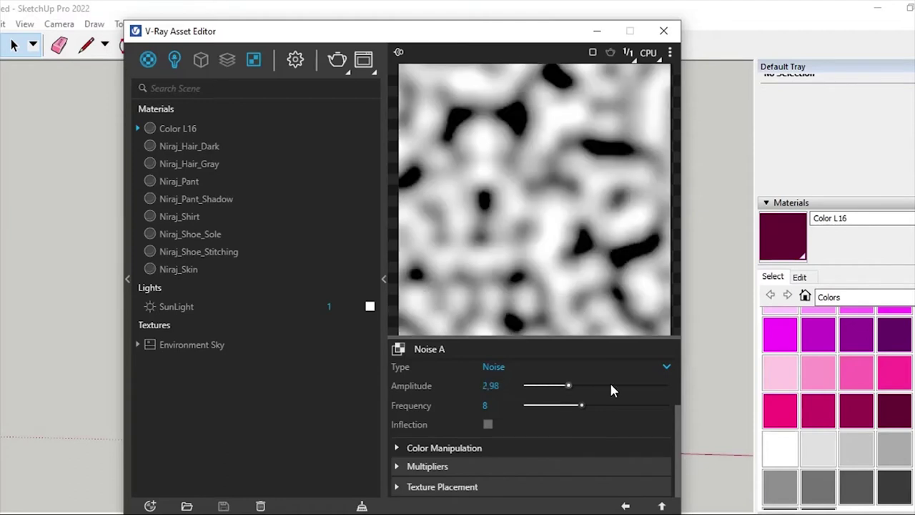
left_click(611, 385)
left_click(635, 385)
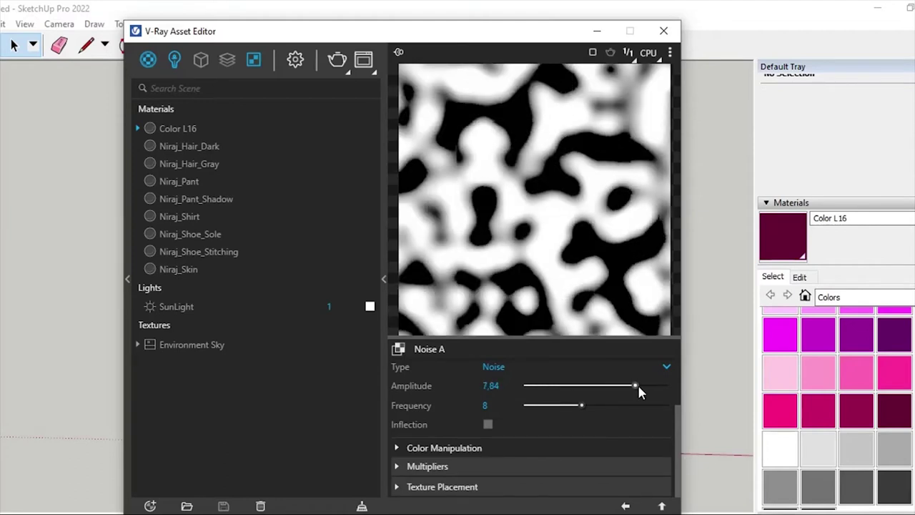
left_click_drag(635, 385, 677, 390)
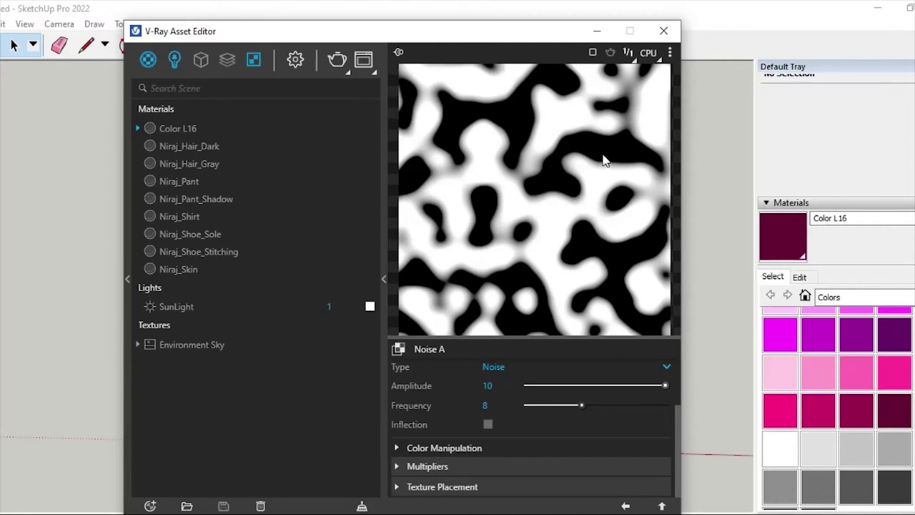
scroll(584, 391, "up", 2)
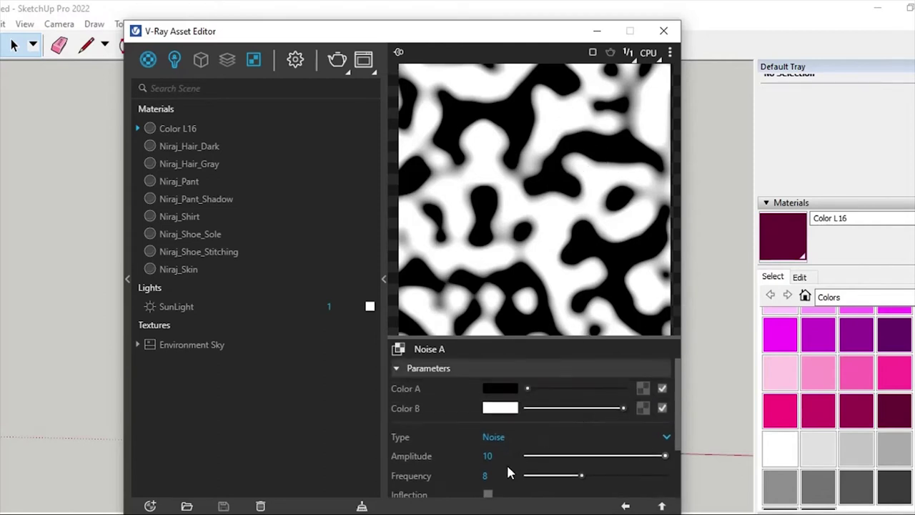
key("Return")
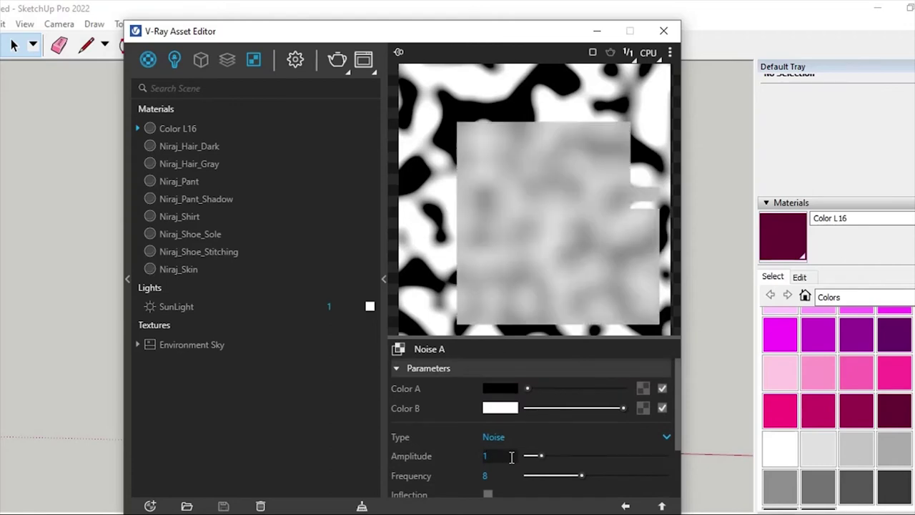
left_click(626, 506)
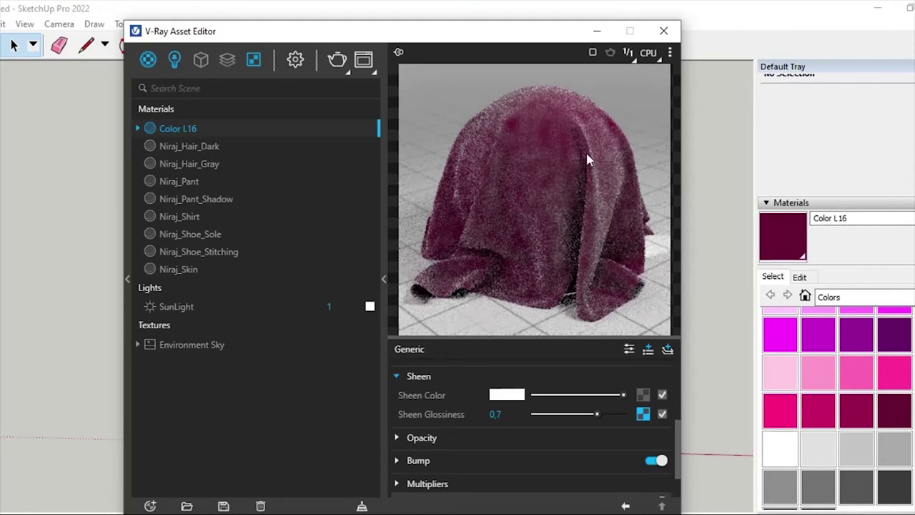
Step: Switch Noise A to Perlin, then clear the texture from sheen glossiness
left_click(643, 414)
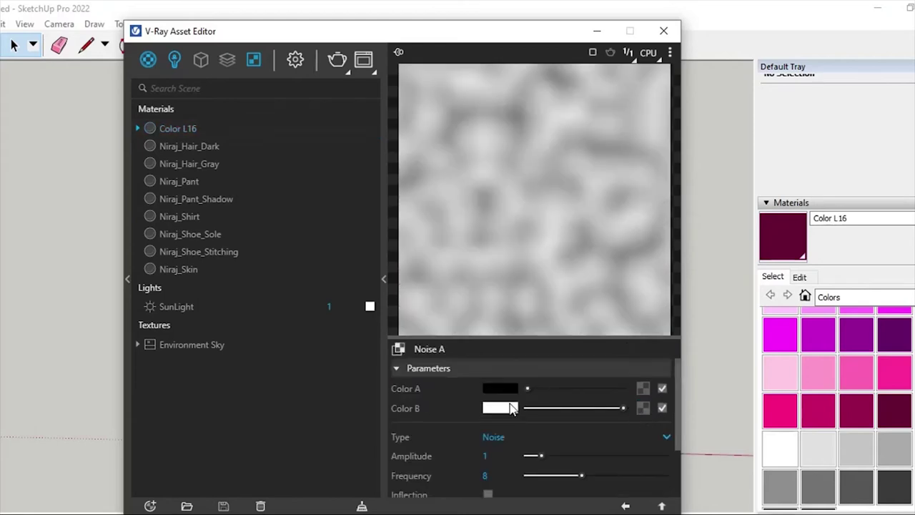
left_click(507, 436)
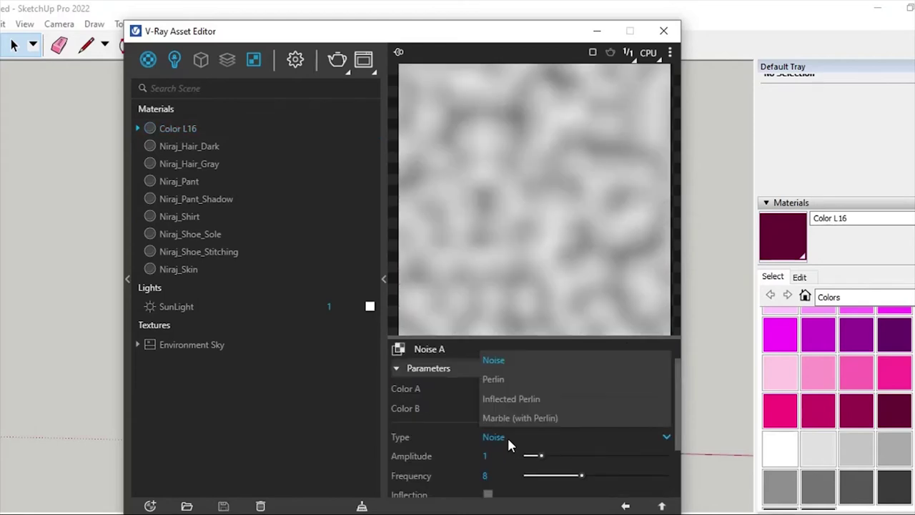
left_click(510, 378)
left_click(626, 506)
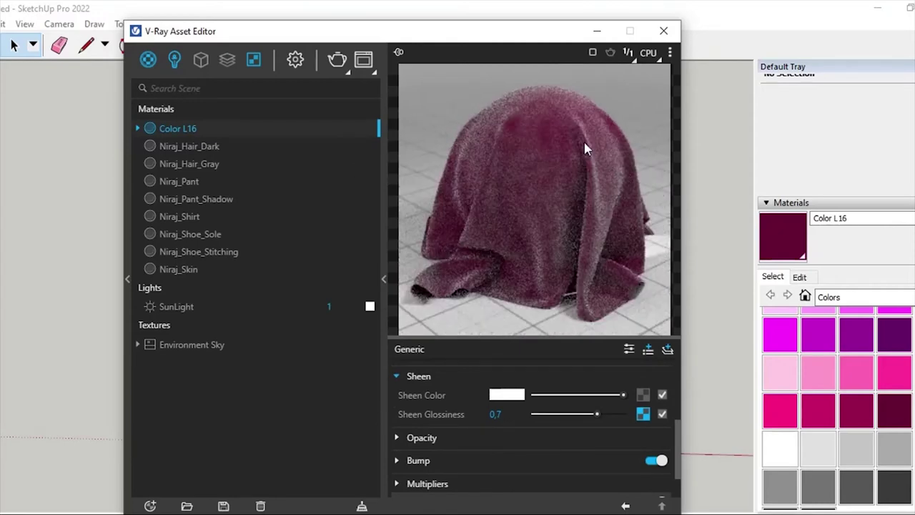
left_click(644, 414)
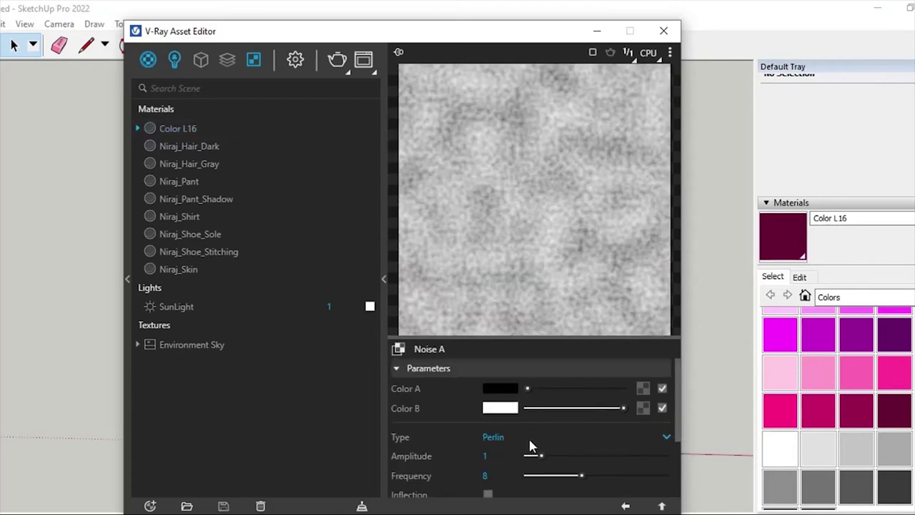
left_click(627, 505)
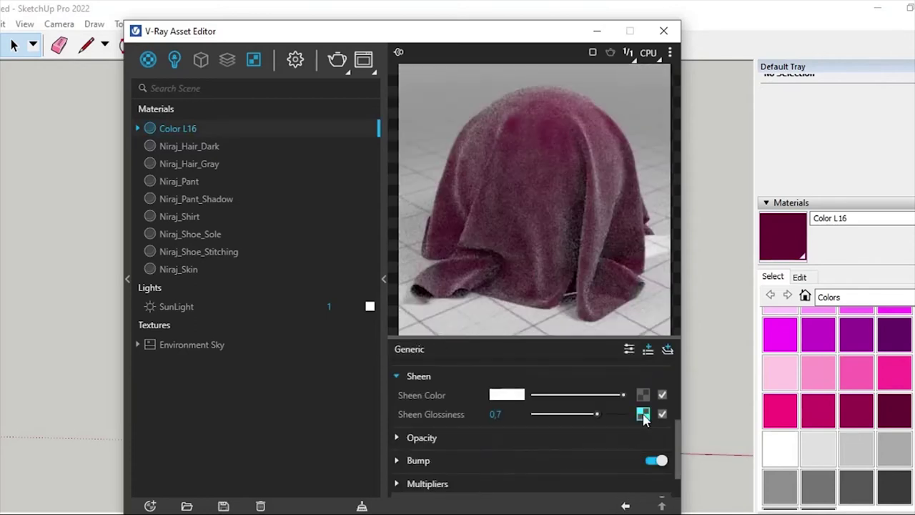
right_click(643, 418)
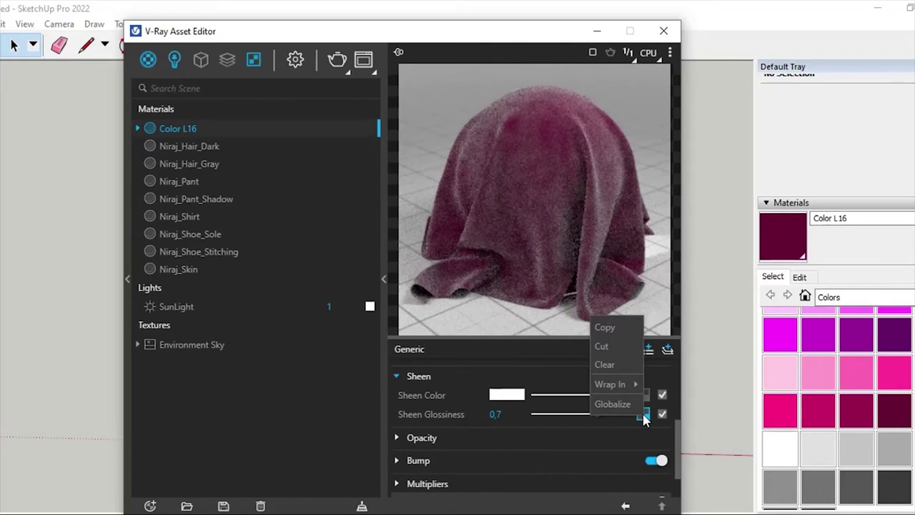
left_click(606, 363)
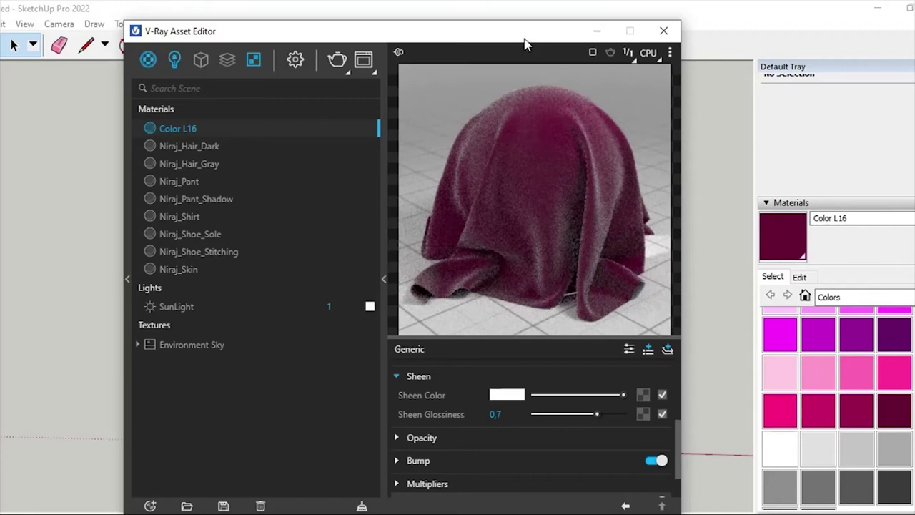
Step: Open the V-Ray material library and reveal its categories
left_click_drag(524, 37, 655, 32)
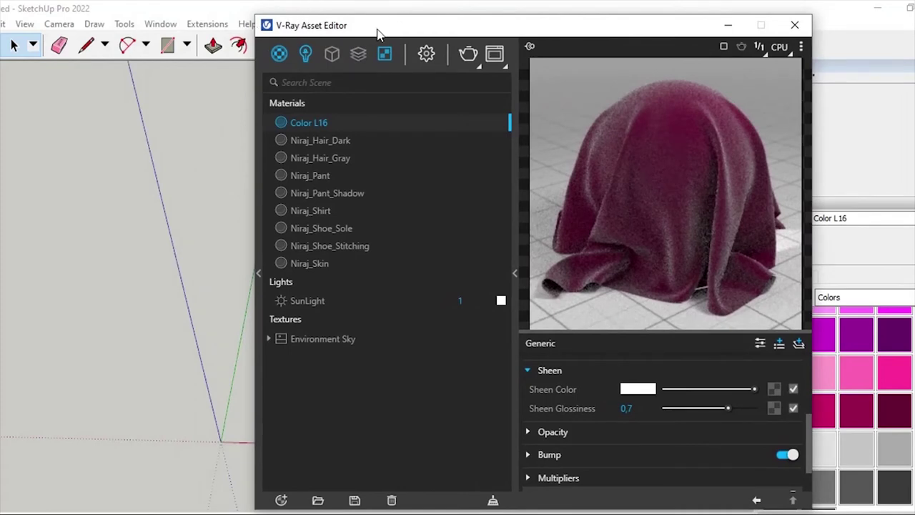
left_click(261, 283)
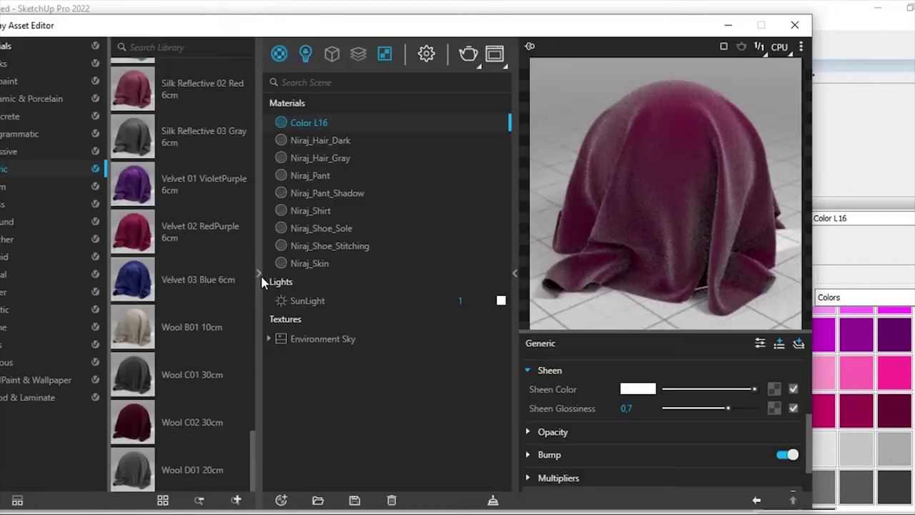
left_click_drag(228, 33, 329, 32)
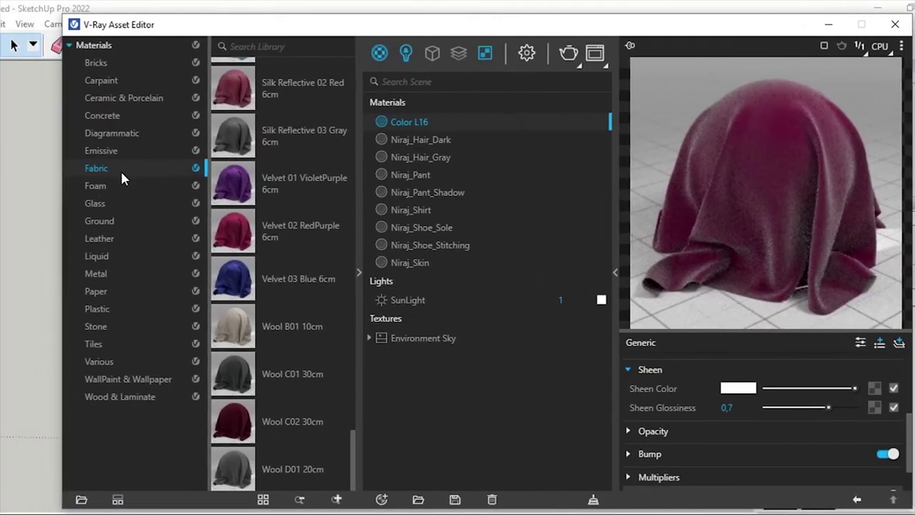
scroll(258, 204, "up", 5)
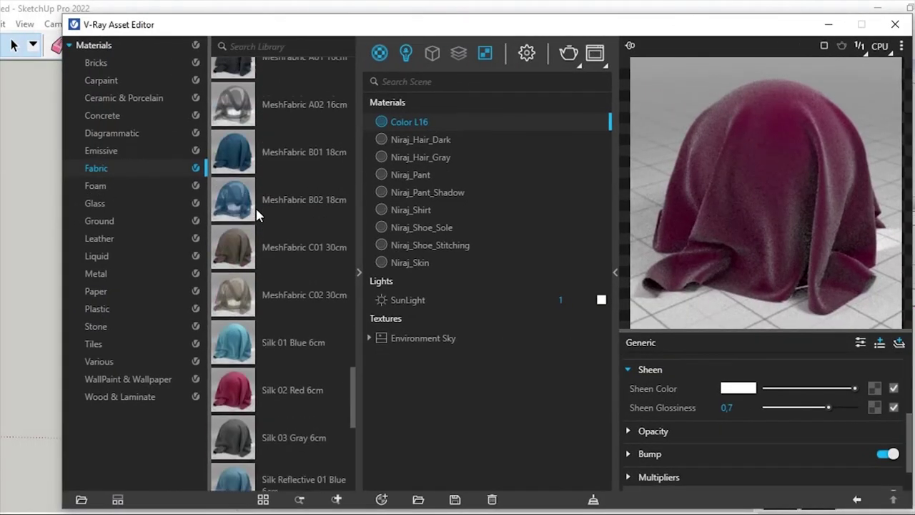
scroll(257, 211, "up", 5)
scroll(258, 214, "up", 5)
scroll(257, 214, "up", 5)
scroll(257, 215, "up", 3)
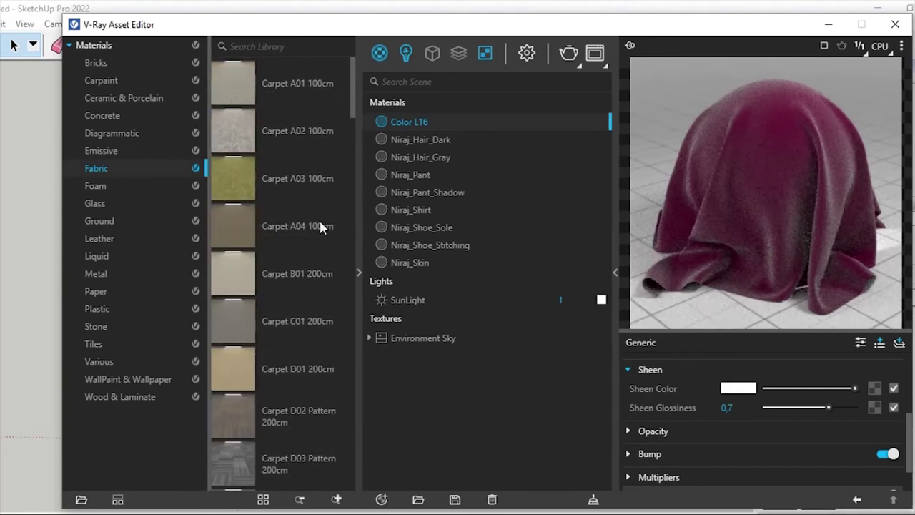
Step: Scroll the Fabric thumbnails down to the velvet materials
scroll(321, 226, "down", 3)
scroll(319, 222, "down", 3)
scroll(316, 219, "down", 2)
scroll(320, 214, "down", 1)
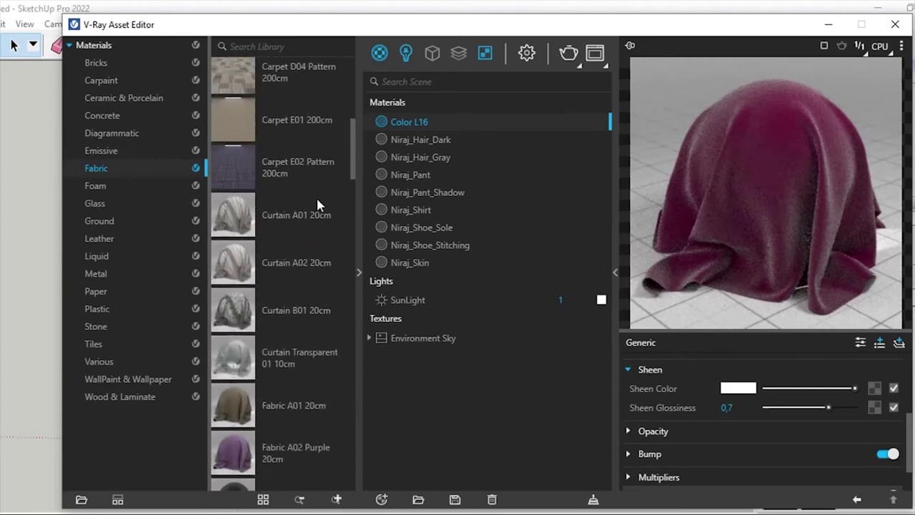
scroll(317, 236, "down", 1)
scroll(316, 278, "down", 2)
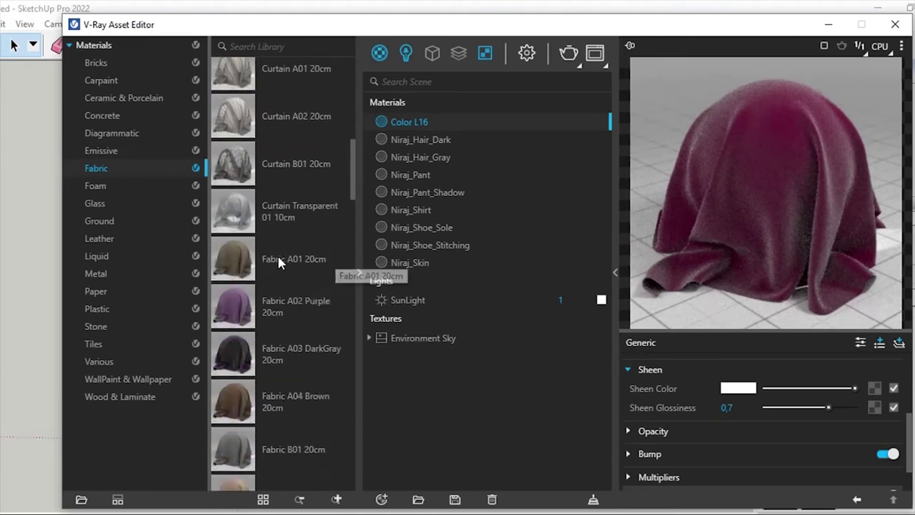
scroll(320, 260, "down", 3)
scroll(321, 263, "down", 4)
scroll(313, 275, "down", 1)
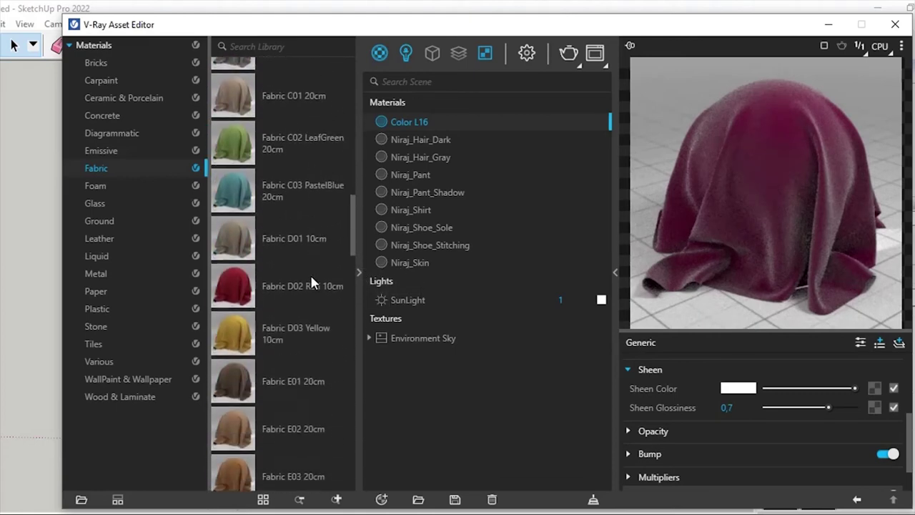
scroll(315, 276, "down", 5)
scroll(322, 304, "down", 5)
scroll(321, 303, "down", 7)
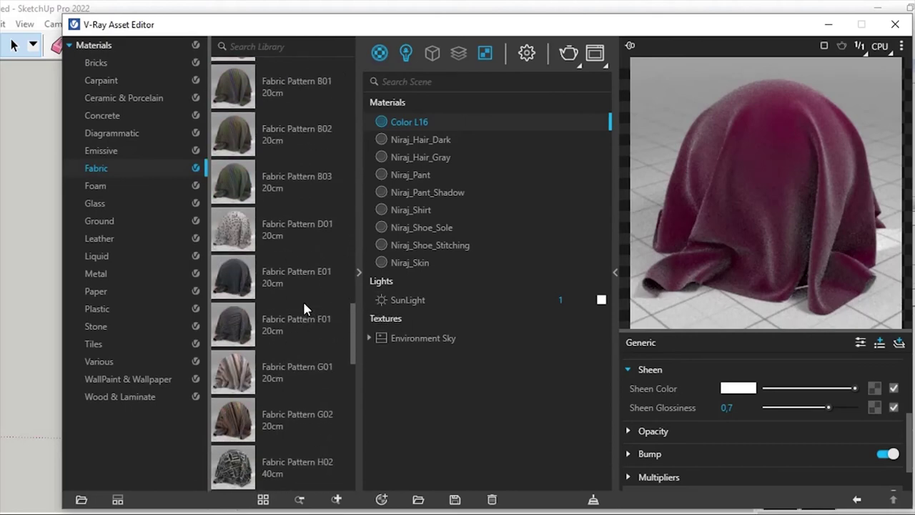
scroll(306, 314, "down", 8)
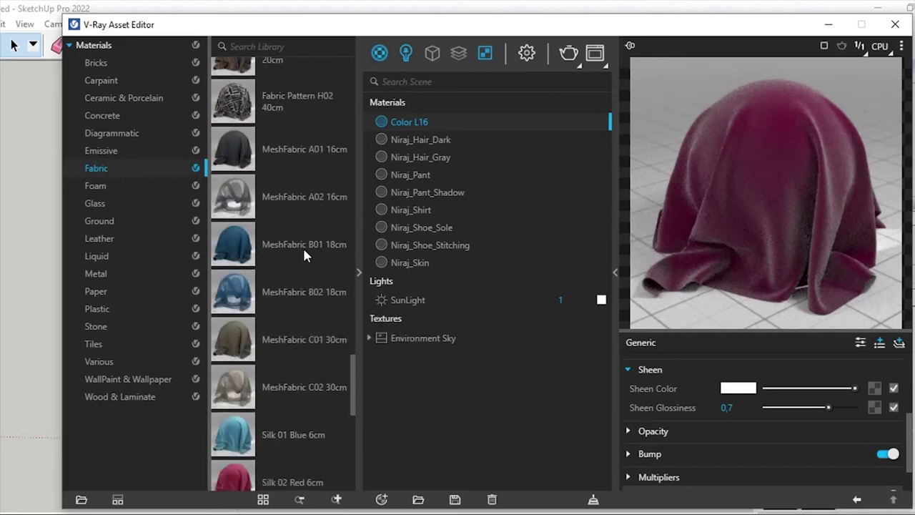
scroll(312, 278, "down", 5)
scroll(306, 282, "down", 5)
scroll(289, 266, "down", 2)
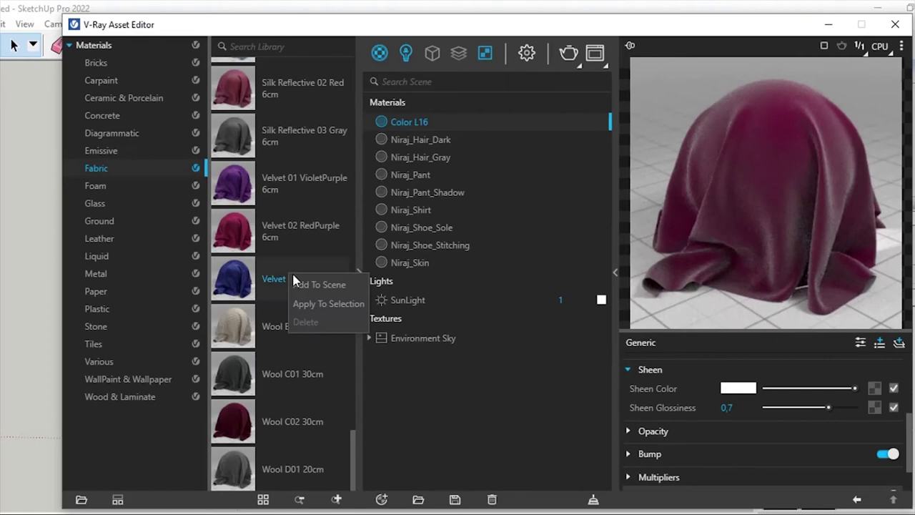
Step: Add Velvet 03 Blue 6cm to the scene materials
left_click(323, 283)
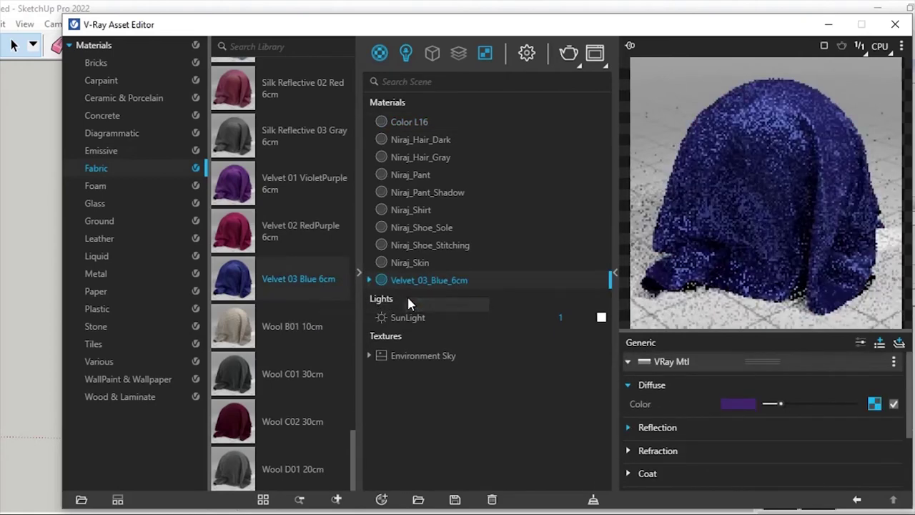
mouse_move(549, 28)
left_mouse_down()
mouse_move(414, 313)
mouse_move(313, 374)
left_mouse_up()
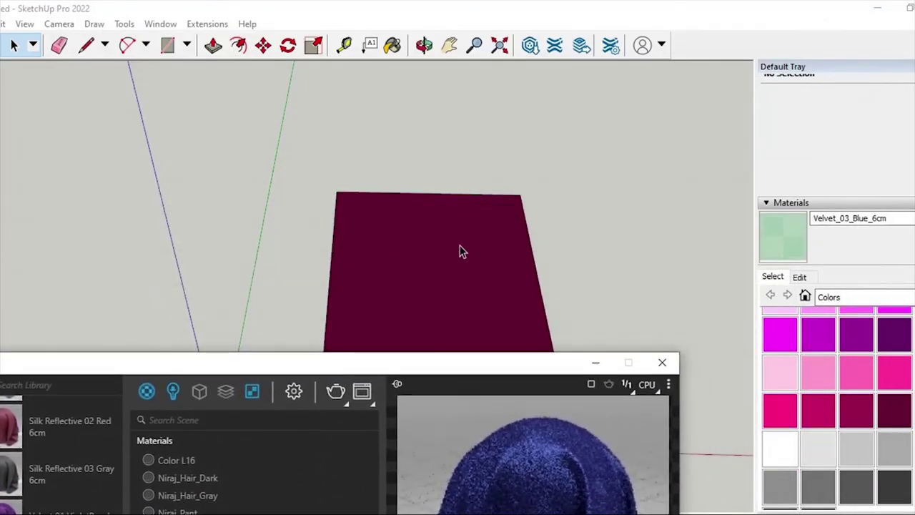
middle_click_drag(450, 267, 442, 267)
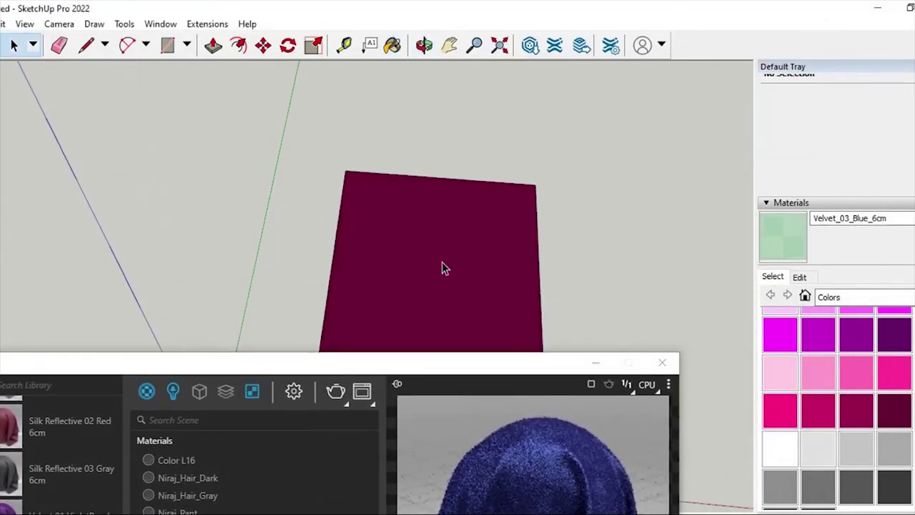
scroll(443, 243, "down", 5)
Step: Paint the plane with Velvet_03_Blue_6cm using the Paint Bucket
left_click(446, 218)
key("b")
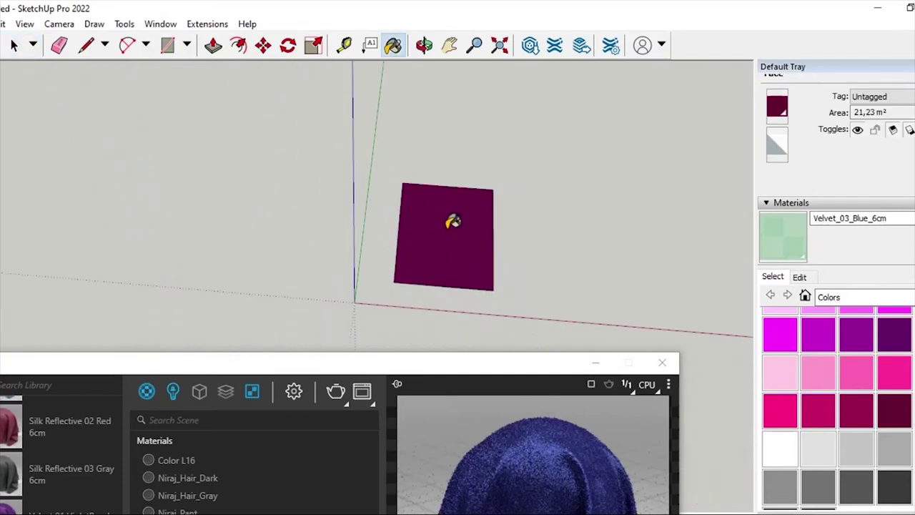
left_click(453, 222)
scroll(452, 221, "up", 3)
scroll(615, 208, "up", 2)
key("space")
left_click(615, 208)
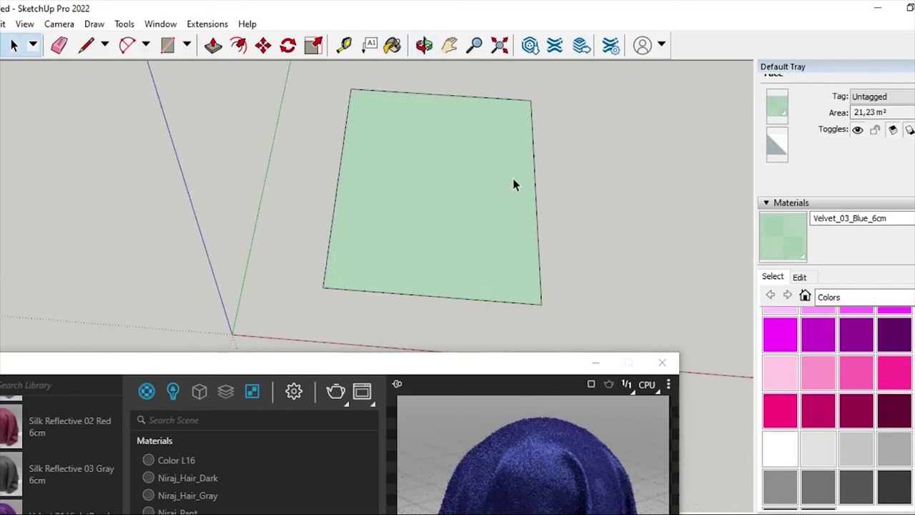
scroll(513, 185, "up", 3)
Step: Orbit to inspect the painted plane, then close the V-Ray Asset Editor
middle_click_drag(494, 210, 449, 214)
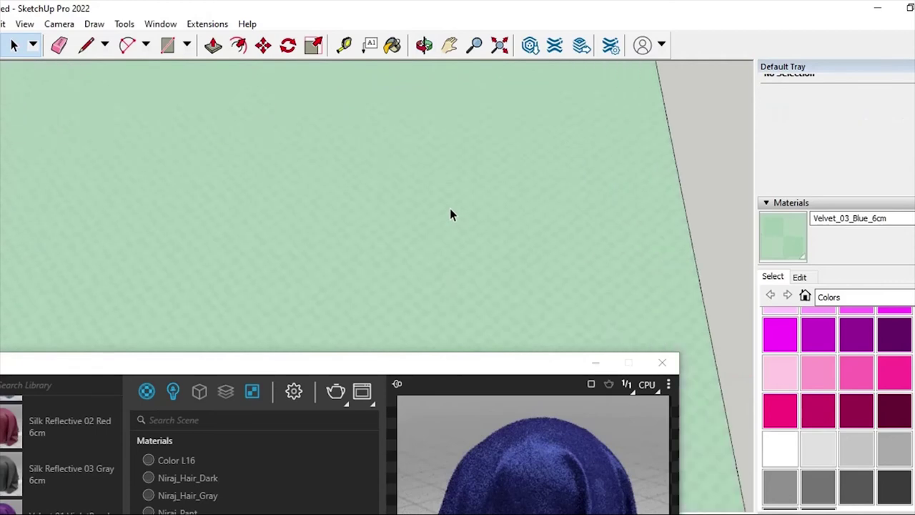
scroll(450, 214, "up", 2)
scroll(447, 277, "down", 3)
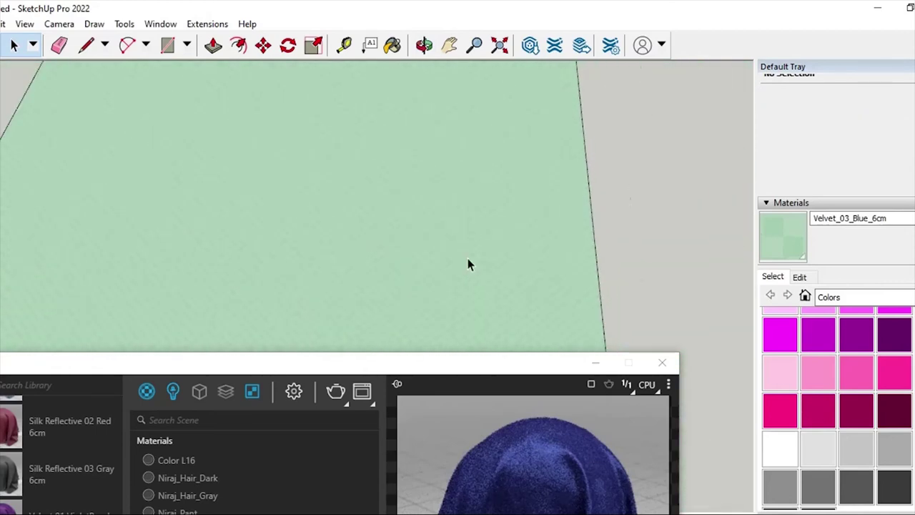
scroll(499, 271, "down", 2)
scroll(509, 328, "down", 3)
left_click_drag(520, 364, 541, 105)
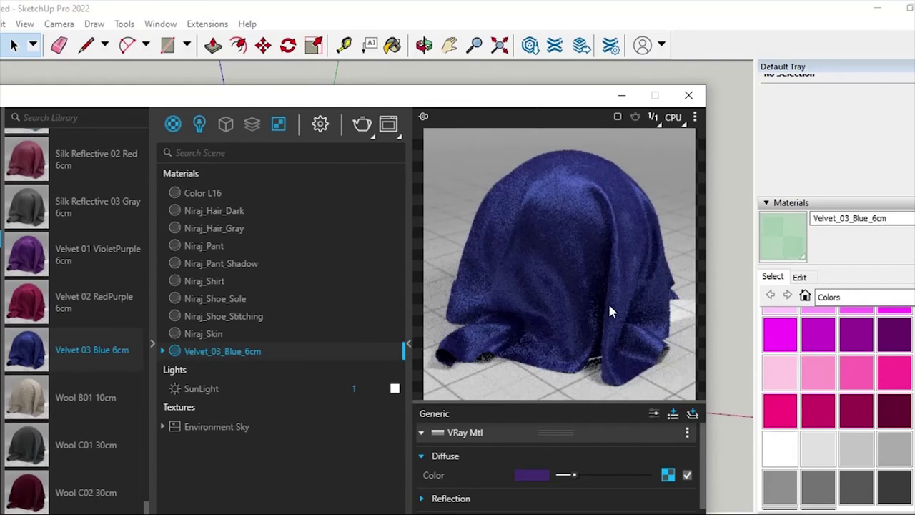
left_click(689, 95)
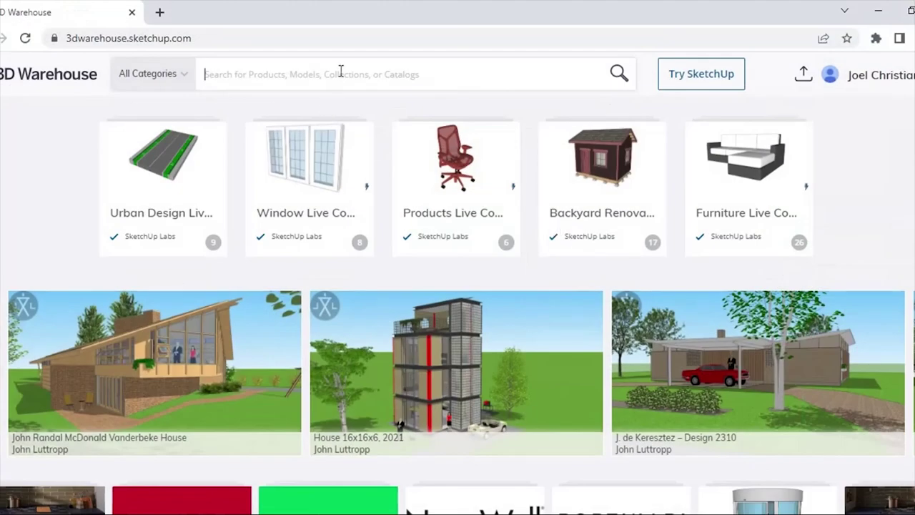
Step: Search 3D Warehouse for 'sofa' and browse results filtered to 11–100 MB
type("sofa")
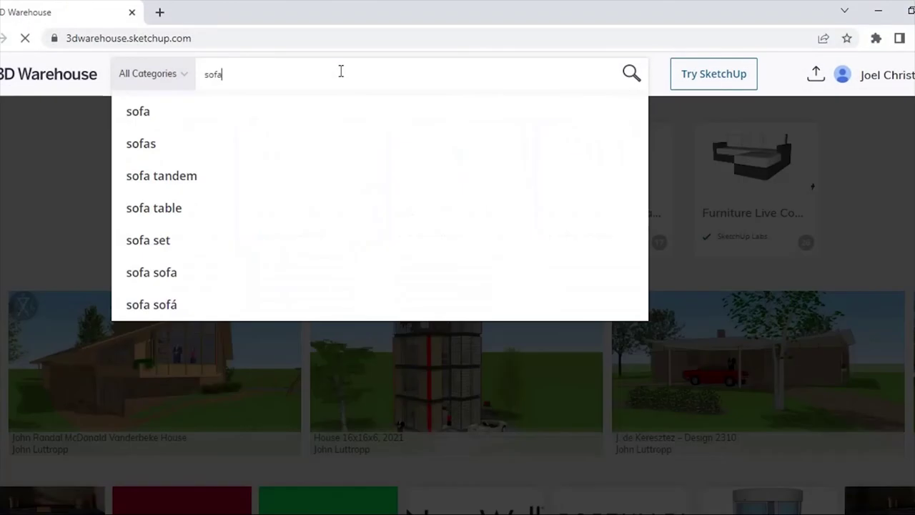
key("Return")
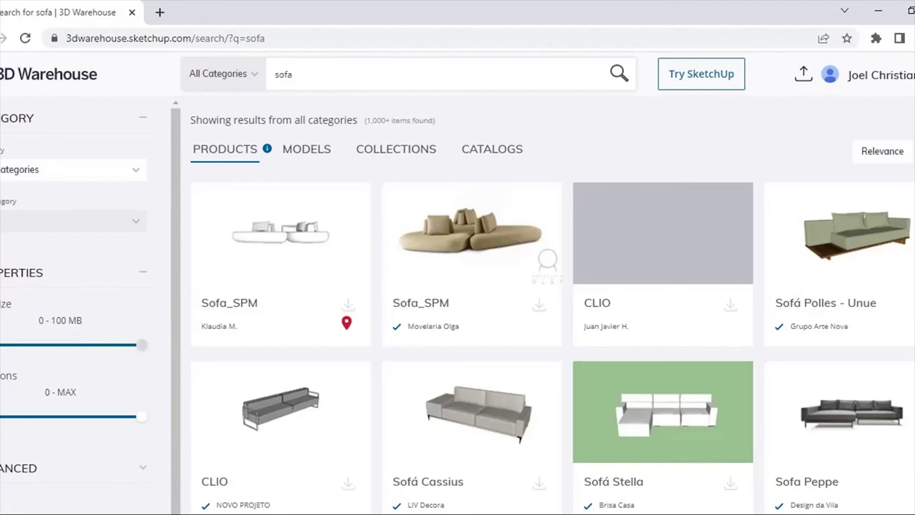
left_click_drag(1, 344, 8, 343)
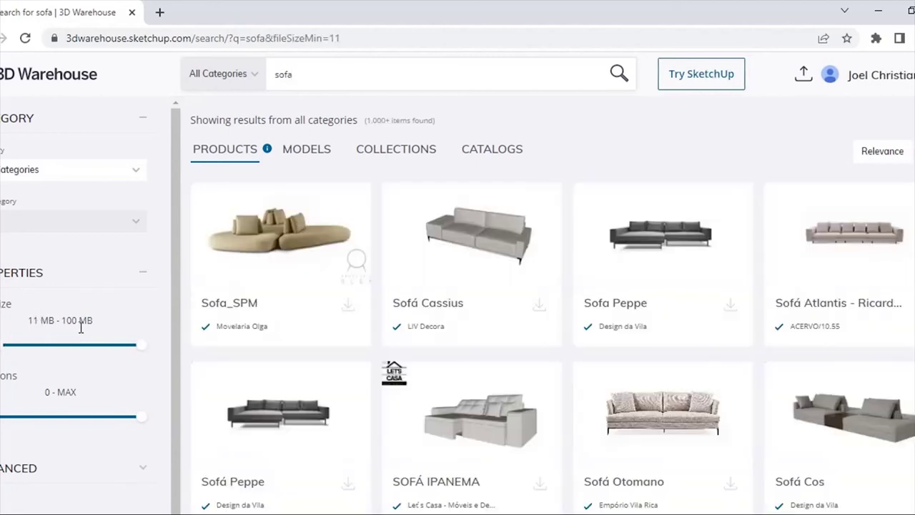
scroll(879, 378, "down", 1)
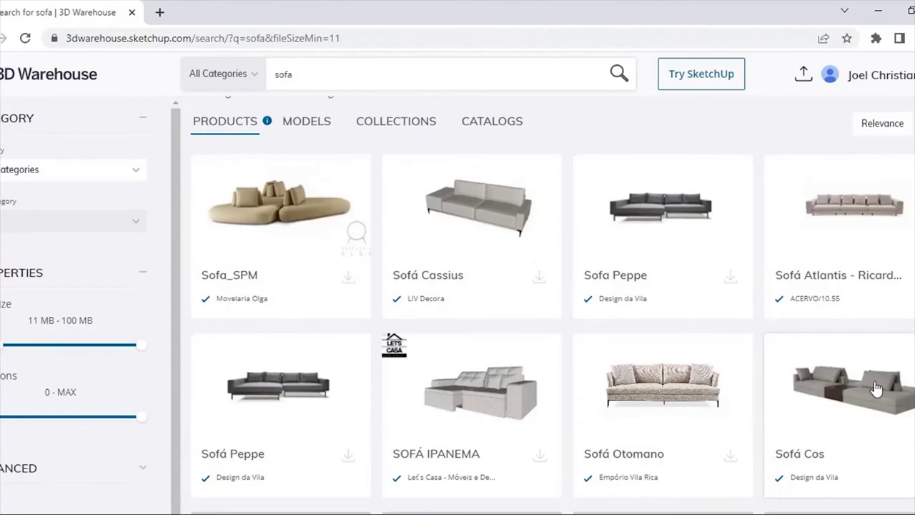
scroll(308, 336, "down", 2)
scroll(308, 336, "down", 1)
scroll(633, 327, "down", 1)
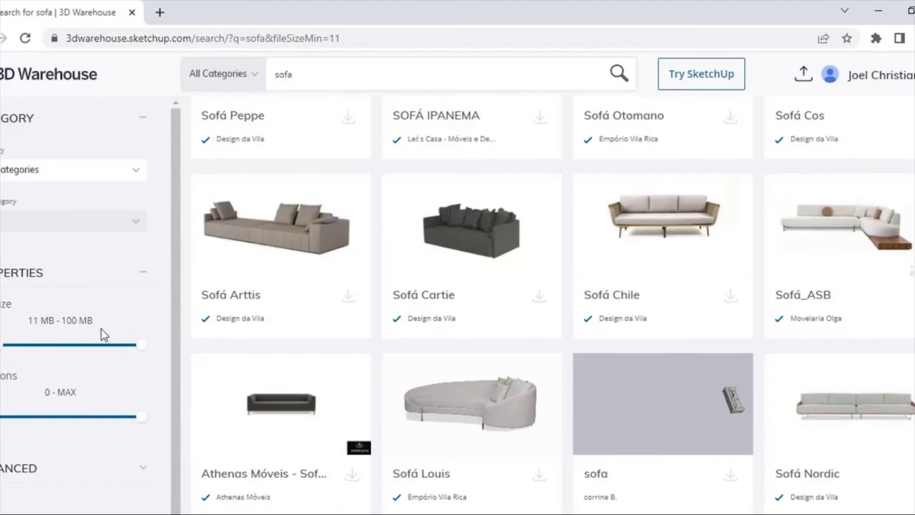
scroll(219, 364, "up", 2)
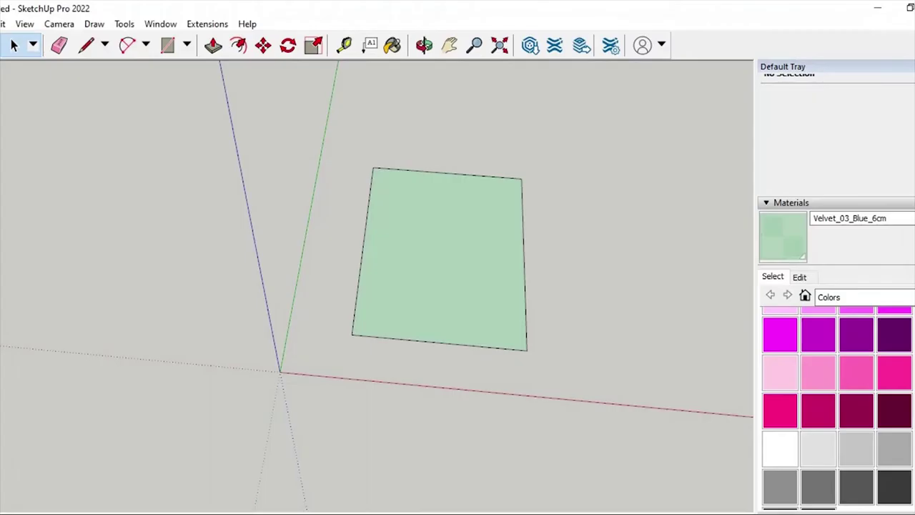
Step: Launch the Thudio 3D catalogue and browse Furniture > Sofa & Armchair models
left_click(208, 24)
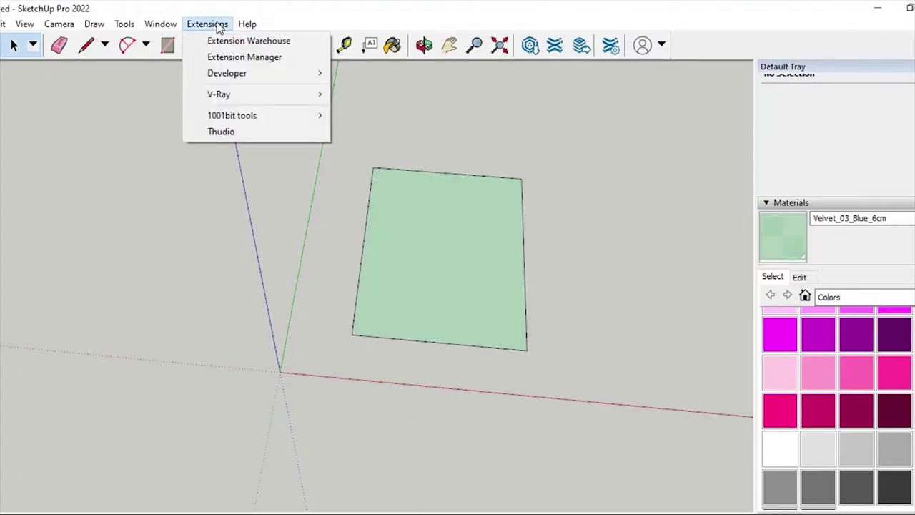
left_click(251, 130)
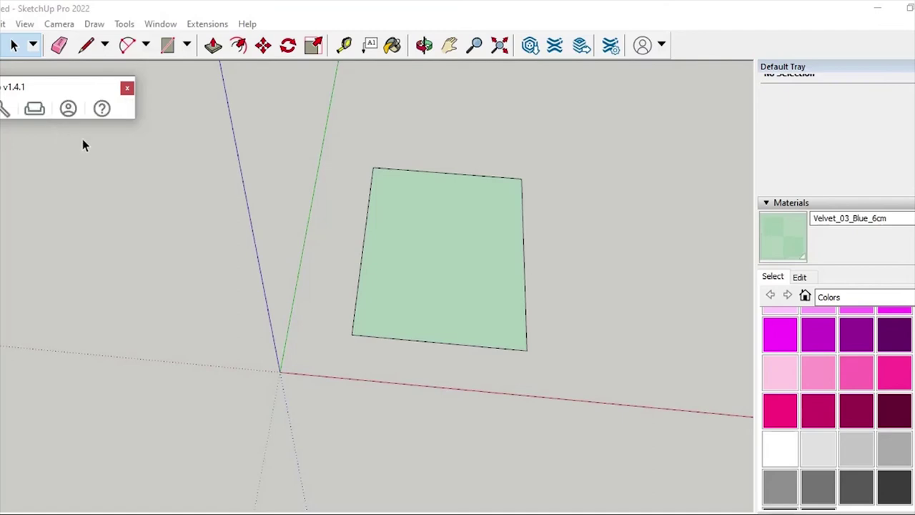
left_click(37, 110)
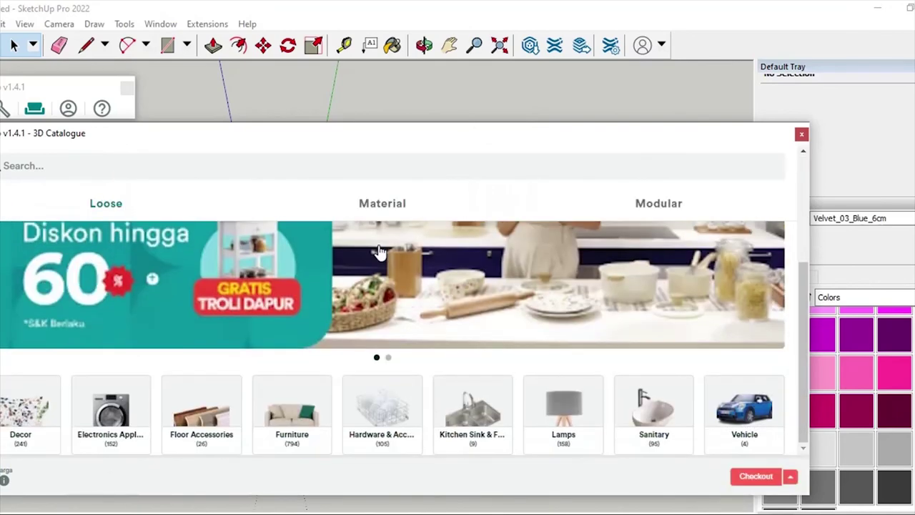
left_click(282, 425)
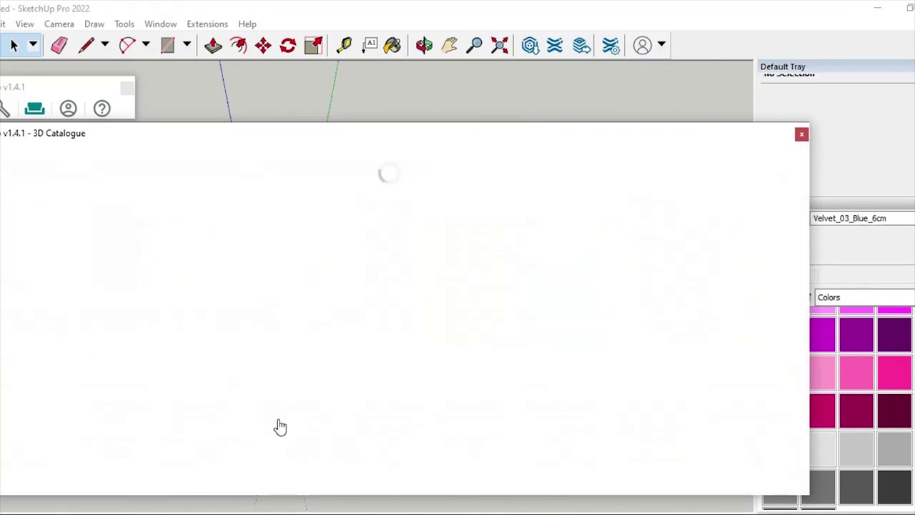
left_click_drag(273, 135, 323, 118)
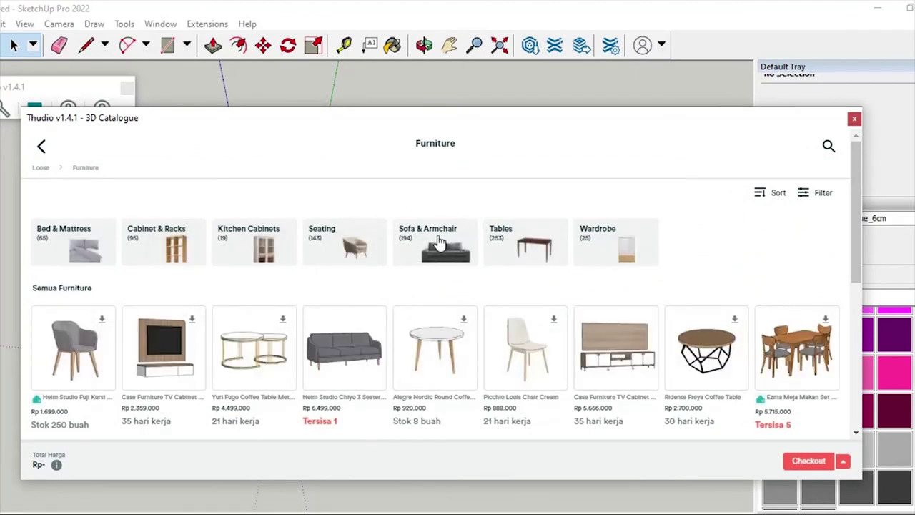
left_click(439, 239)
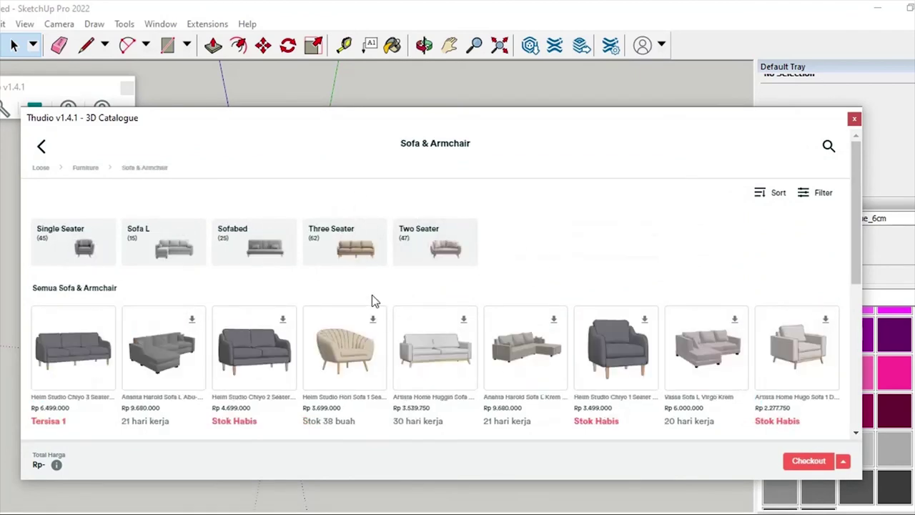
scroll(499, 313, "down", 2)
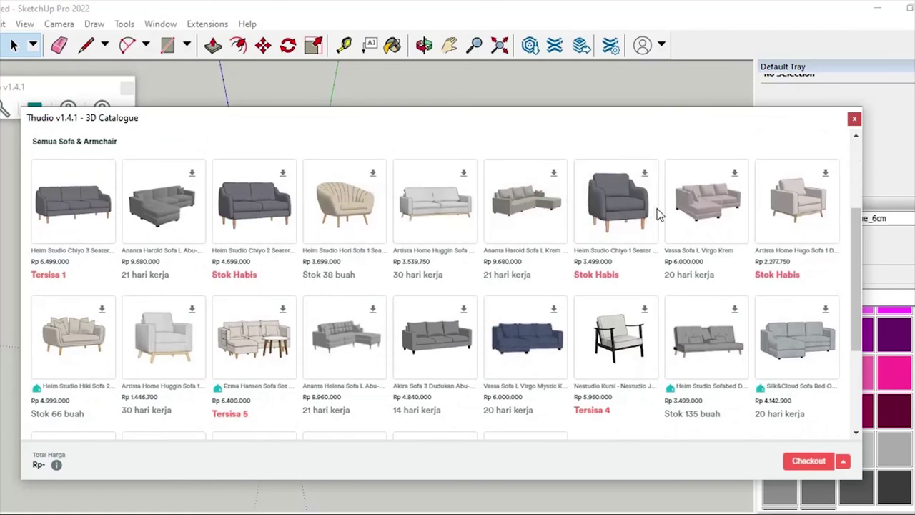
mouse_move(616, 348)
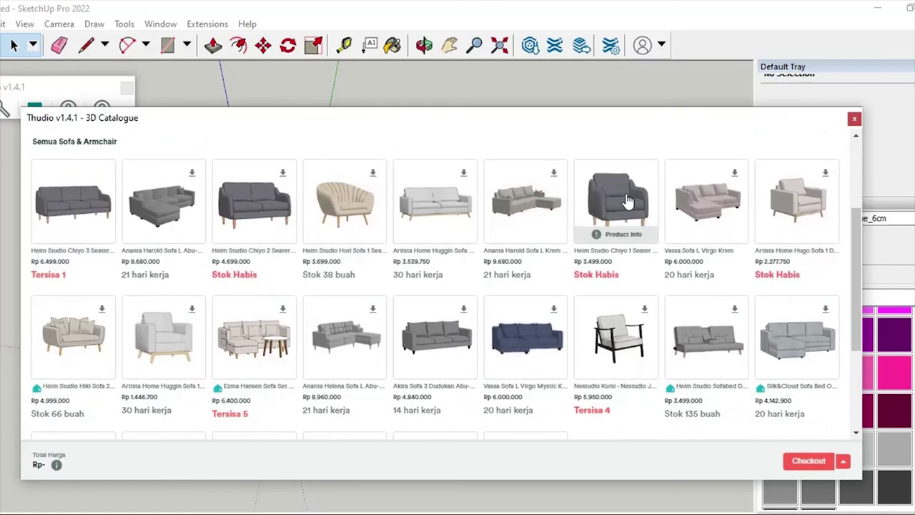
left_click_drag(570, 139, 435, 336)
mouse_move(511, 117)
left_mouse_down()
mouse_move(430, 192)
mouse_move(366, 276)
left_mouse_up()
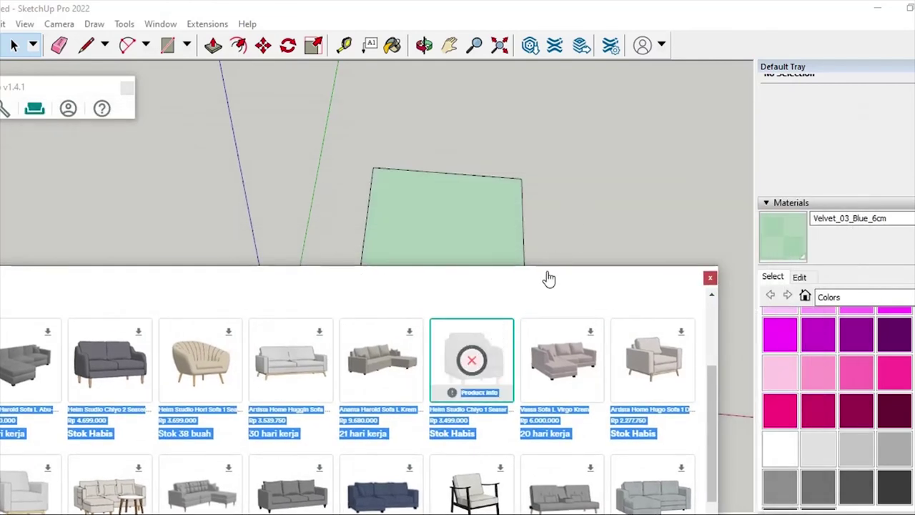
Step: Place the Heim Studio Chiyo 1 Seater armchair beside the green plane
left_click_drag(549, 278, 495, 292)
left_click(628, 214)
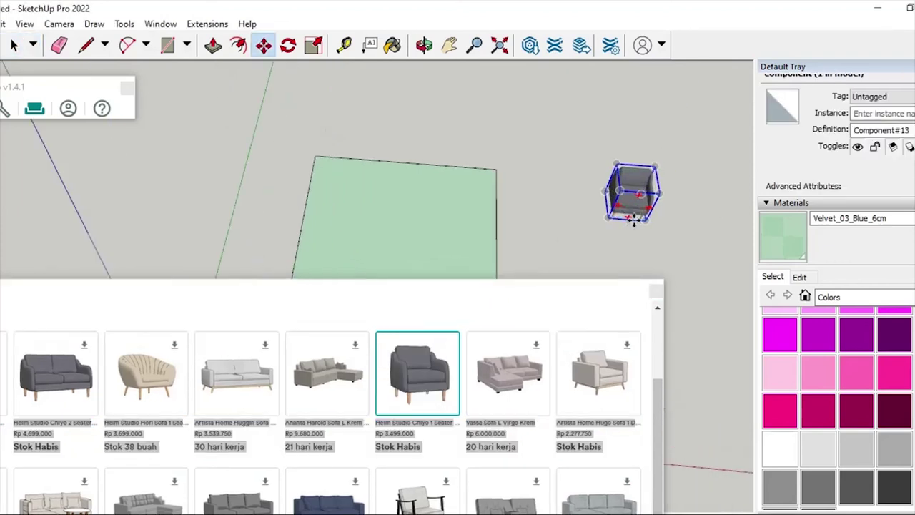
key("space")
scroll(629, 200, "up", 2)
scroll(678, 198, "up", 3)
Step: Sample the chair's Carpet Plush Charcoal fabric and show it in the V-Ray Asset Editor
mouse_move(677, 198)
middle_mouse_down()
mouse_move(532, 166)
mouse_move(517, 215)
mouse_move(484, 174)
middle_mouse_up()
scroll(484, 173, "down", 1)
key("b")
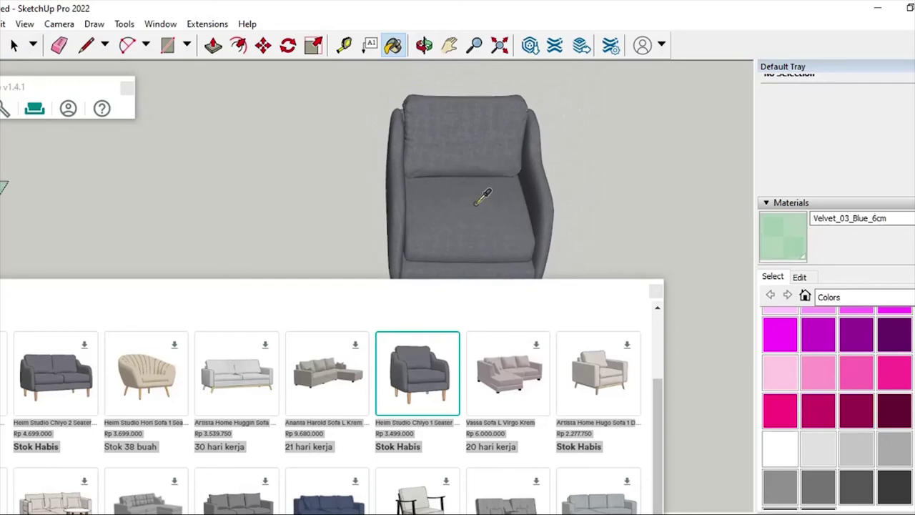
left_click(475, 203, "alt")
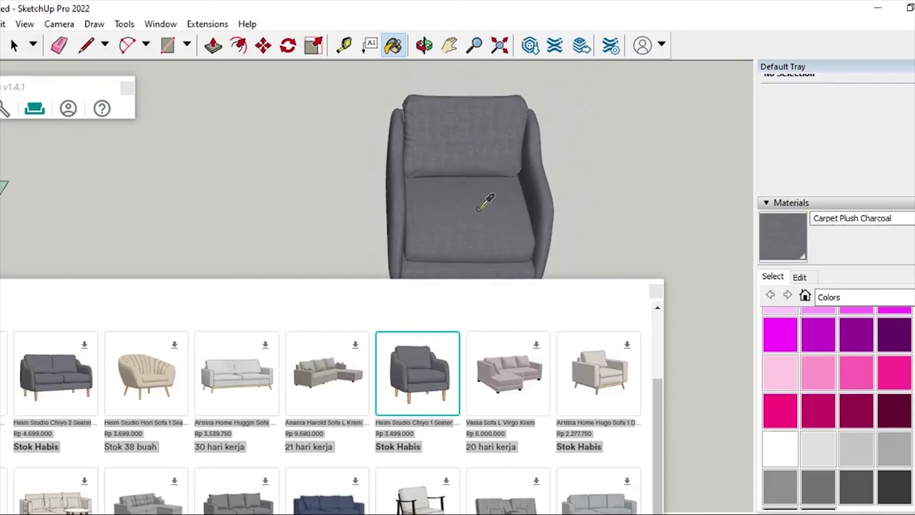
left_click(207, 24)
left_click(357, 93)
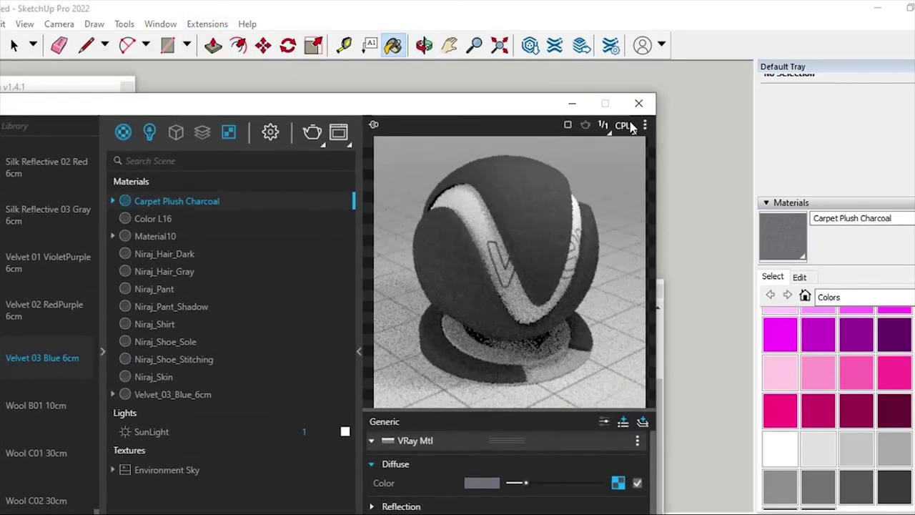
Step: Switch the Carpet Plush Charcoal preview to Cloth Drape, viewing the chair and plane together
left_click(633, 129)
left_click(565, 260)
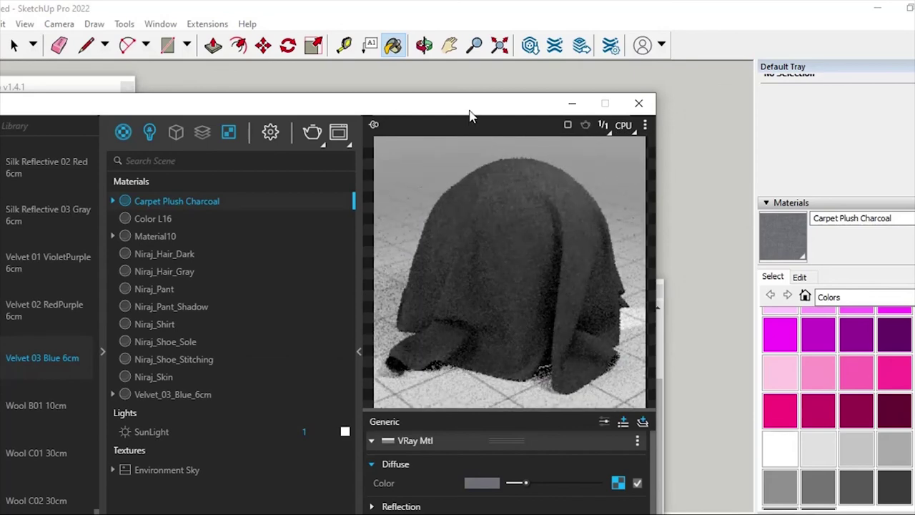
left_click_drag(471, 116, 526, 406)
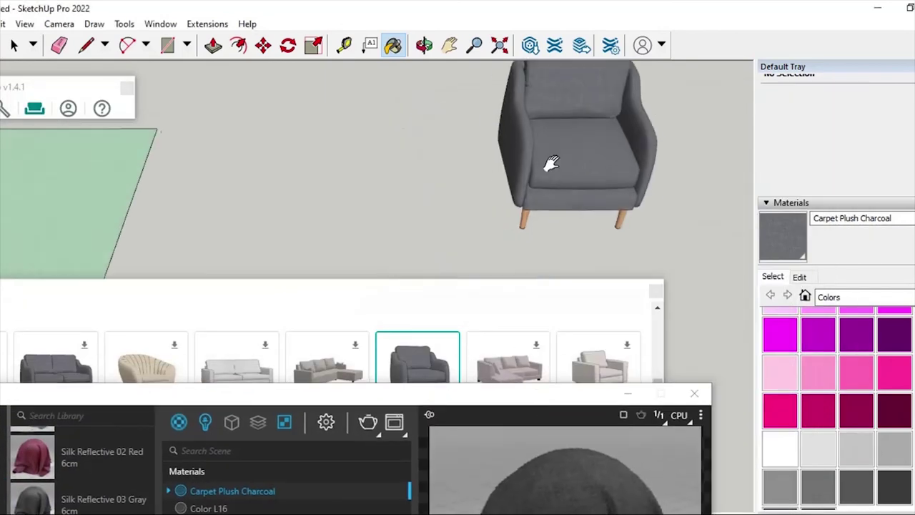
scroll(551, 163, "down", 3)
scroll(556, 179, "down", 2)
scroll(544, 193, "down", 2)
mouse_move(527, 202)
middle_mouse_down()
mouse_move(483, 179)
mouse_move(468, 223)
middle_mouse_up()
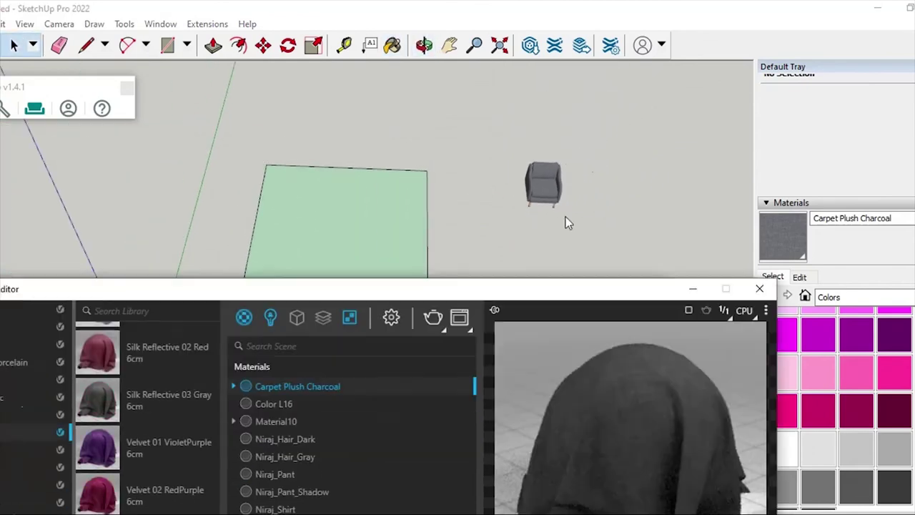
left_click_drag(452, 404, 627, 28)
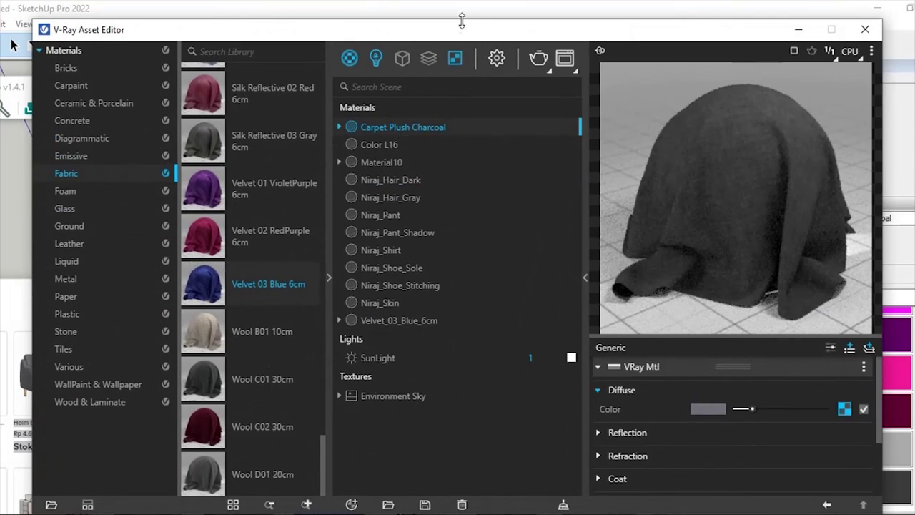
Step: List the Concrete library presets in the V-Ray editor and close the Thudio 3D Catalogue
left_click_drag(460, 27, 631, 27)
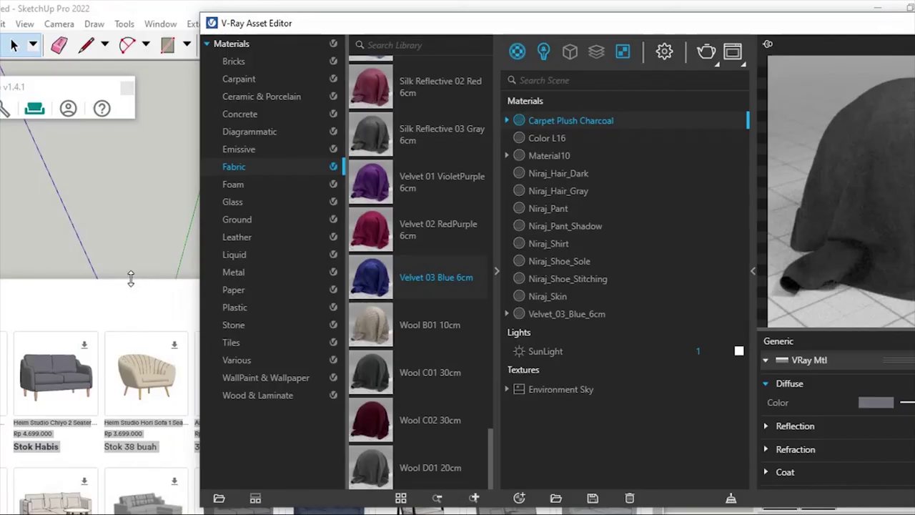
left_click_drag(131, 279, 282, 123)
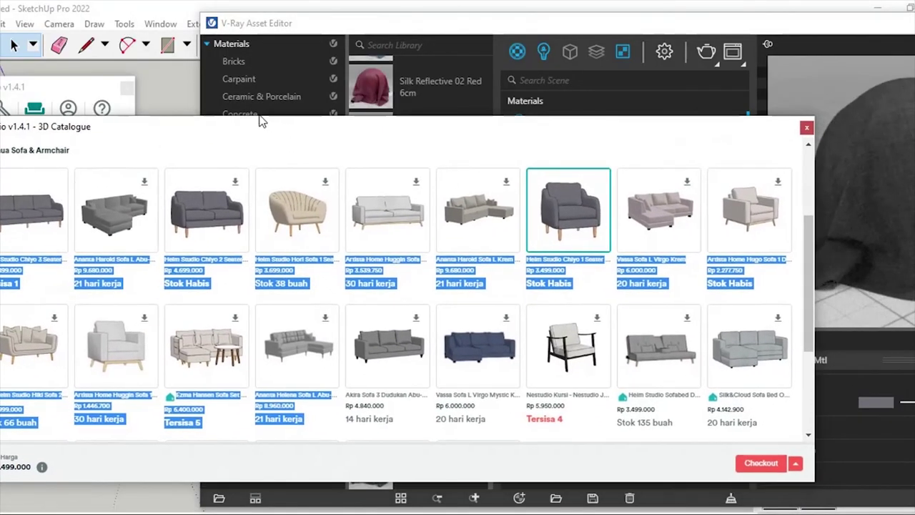
left_click(259, 117)
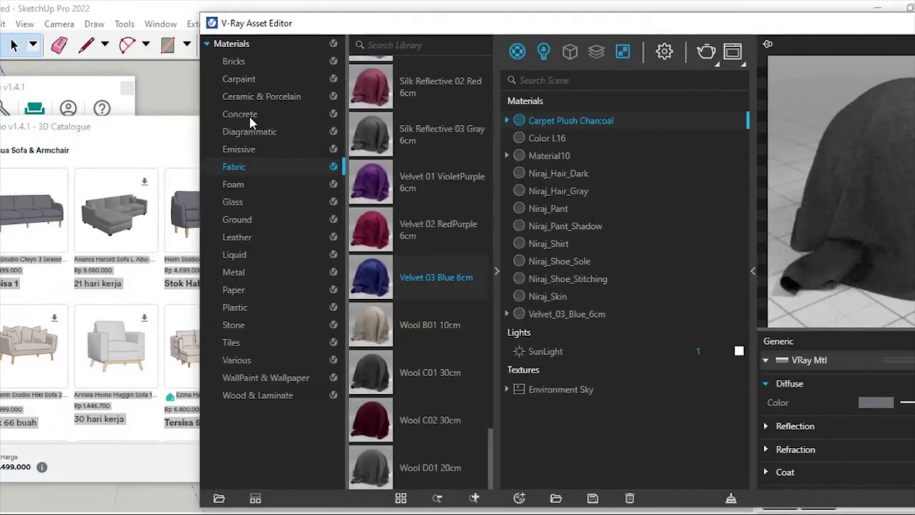
left_click(210, 115)
left_click(182, 131)
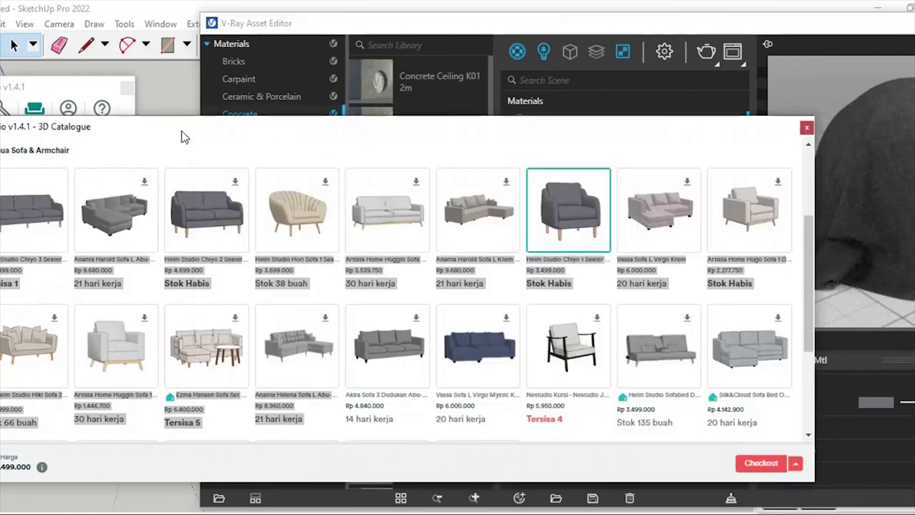
left_click(806, 128)
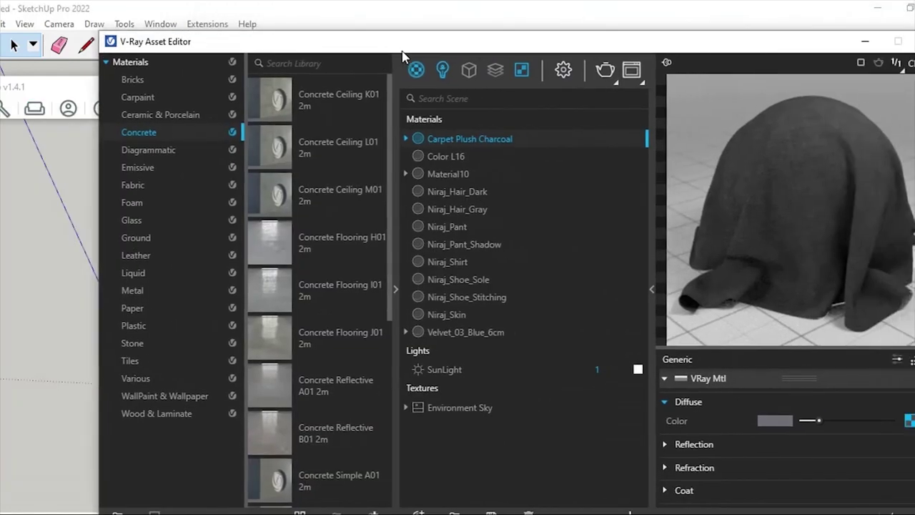
Step: Move the V-Ray Asset Editor up and left until the cloth-drape preview is fully visible
left_click_drag(517, 29, 292, 53)
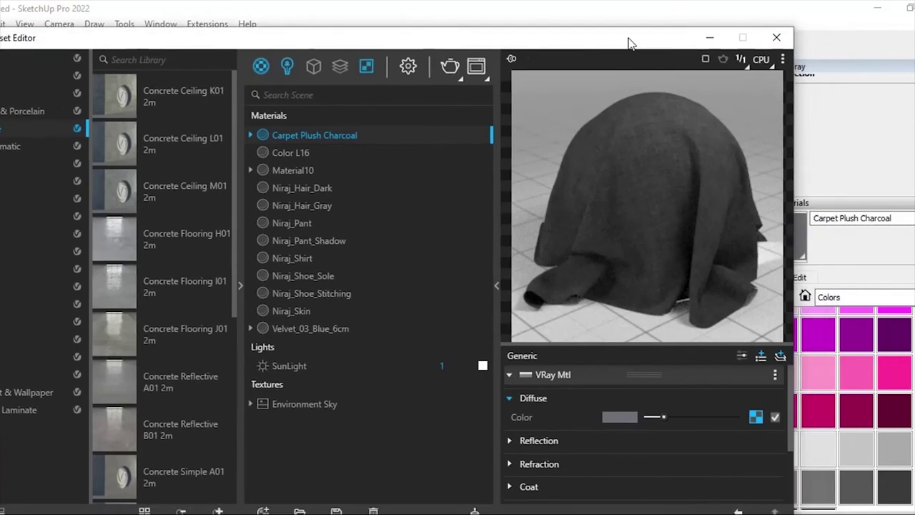
left_click_drag(665, 43, 643, 21)
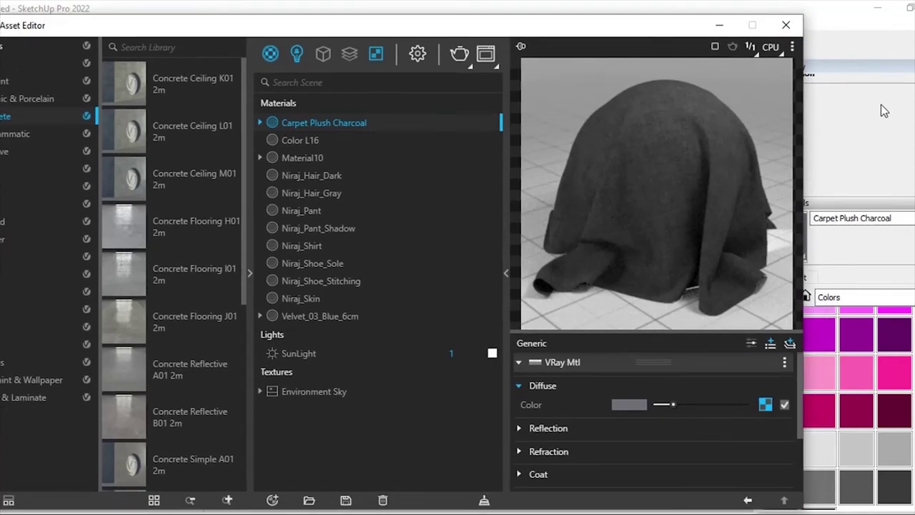